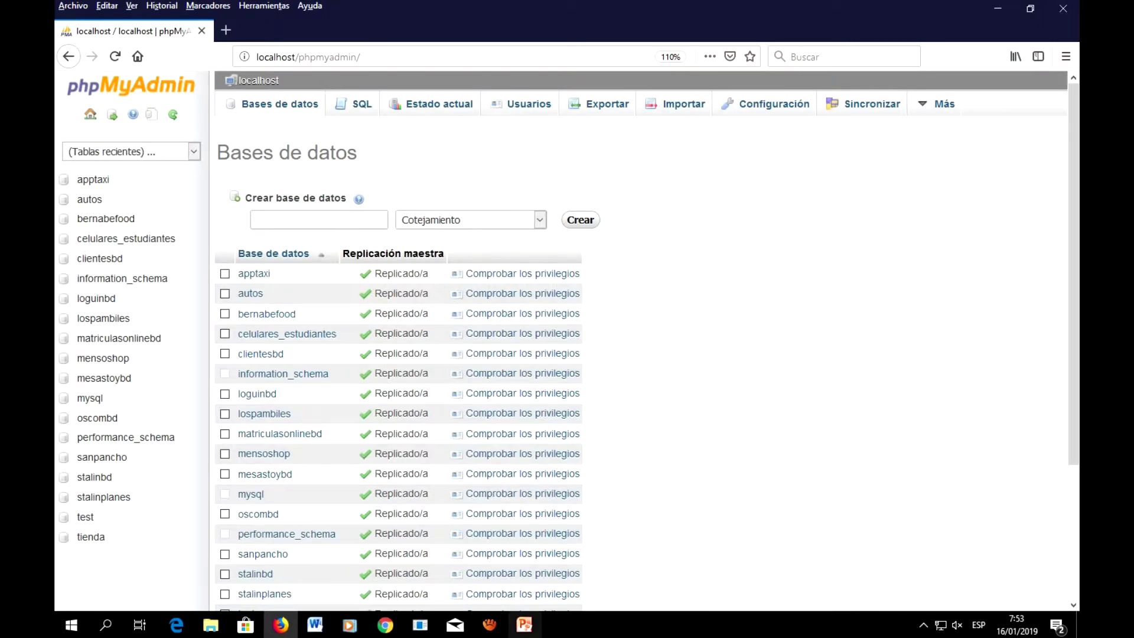
Step: On the PowerPoint slide, replace the blue rectangle's label with 'bernabetoy'
{"action": "left_click", "coordinate": [525, 624]}
{"action": "left_click", "coordinate": [624, 353]}
{"action": "key", "text": "BackSpace"}
{"action": "key", "text": "BackSpace"}
{"action": "key", "text": "BackSpace"}
{"action": "key", "text": "BackSpace"}
{"action": "key", "text": "BackSpace"}
{"action": "key", "text": "BackSpace"}
{"action": "key", "text": "BackSpace"}
{"action": "key", "text": "BackSpace"}
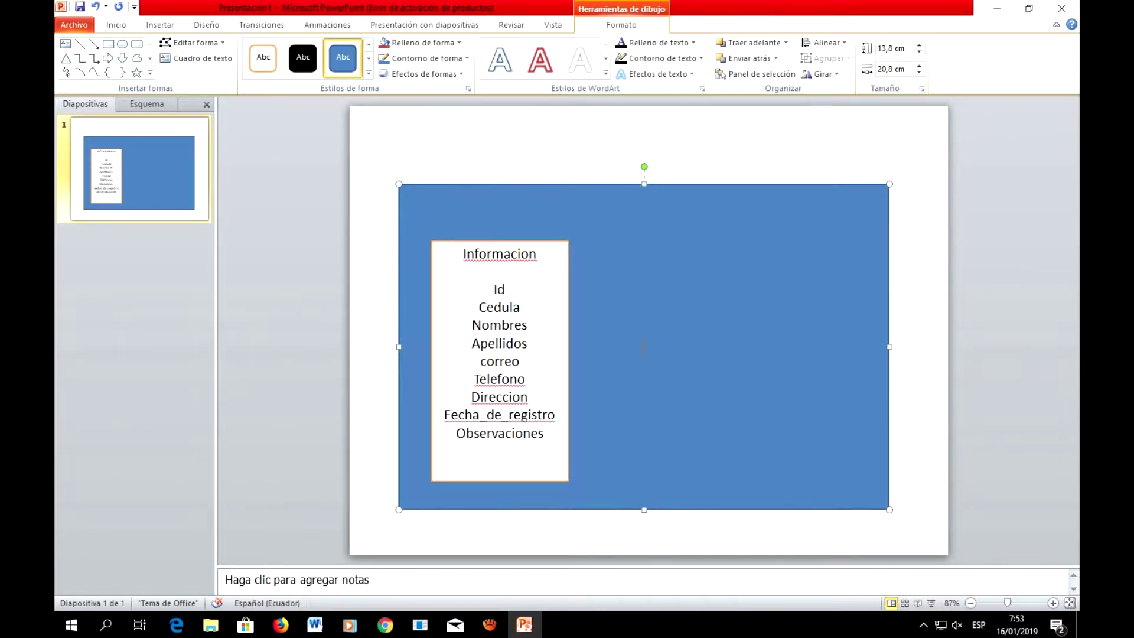
{"action": "type", "text": "bernabe"}
{"action": "type", "text": "toy"}
Step: Retitle the white field-list box from 'Informacion' to 'clientes', correcting the typo
{"action": "double_click", "coordinate": [499, 254]}
{"action": "type", "text": "clinete"}
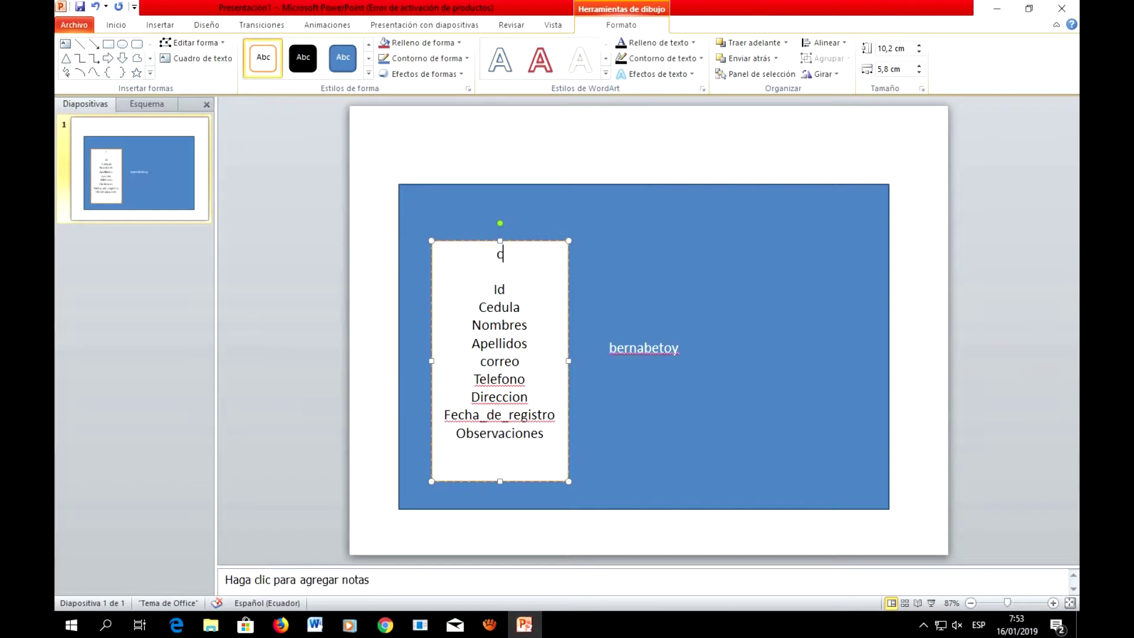
{"action": "key", "text": "BackSpace"}
{"action": "key", "text": "BackSpace"}
{"action": "key", "text": "BackSpace"}
{"action": "key", "text": "BackSpace"}
{"action": "key", "text": "BackSpace"}
{"action": "type", "text": "ientes"}
Step: Create a 'bernabetoy' database with utf8_general_ci collation and open it from the left panel
{"action": "left_click", "coordinate": [280, 624]}
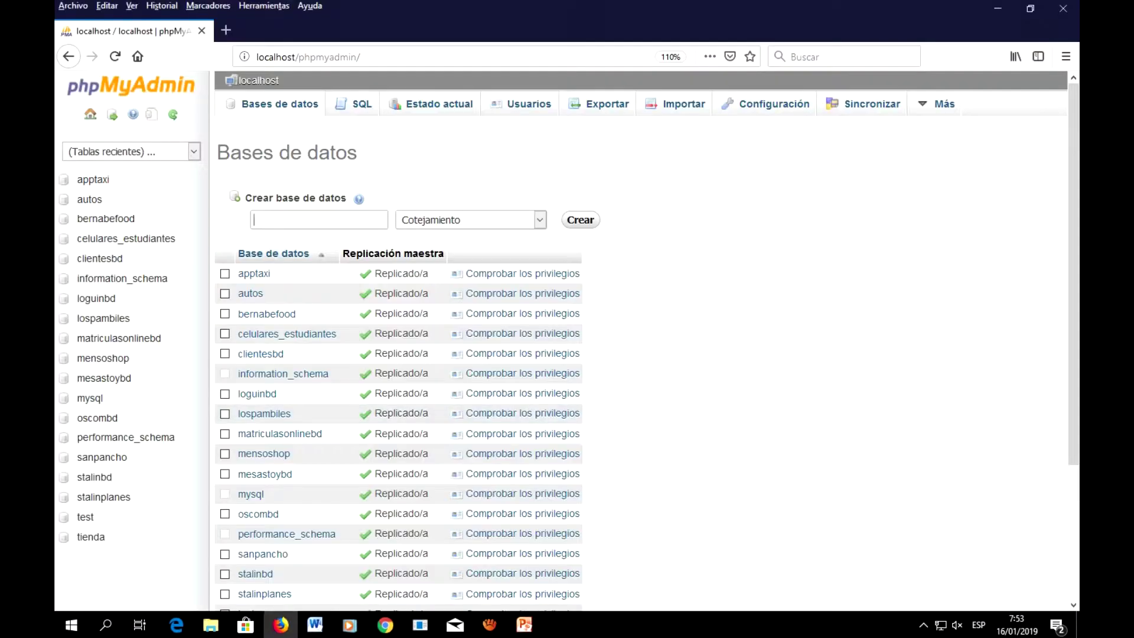
{"action": "type", "text": "bernabetoy"}
{"action": "left_click", "coordinate": [539, 220]}
{"action": "left_click_drag", "start_coordinate": [539, 254], "coordinate": [539, 567]}
{"action": "left_click", "coordinate": [472, 273]}
{"action": "left_click", "coordinate": [472, 220]}
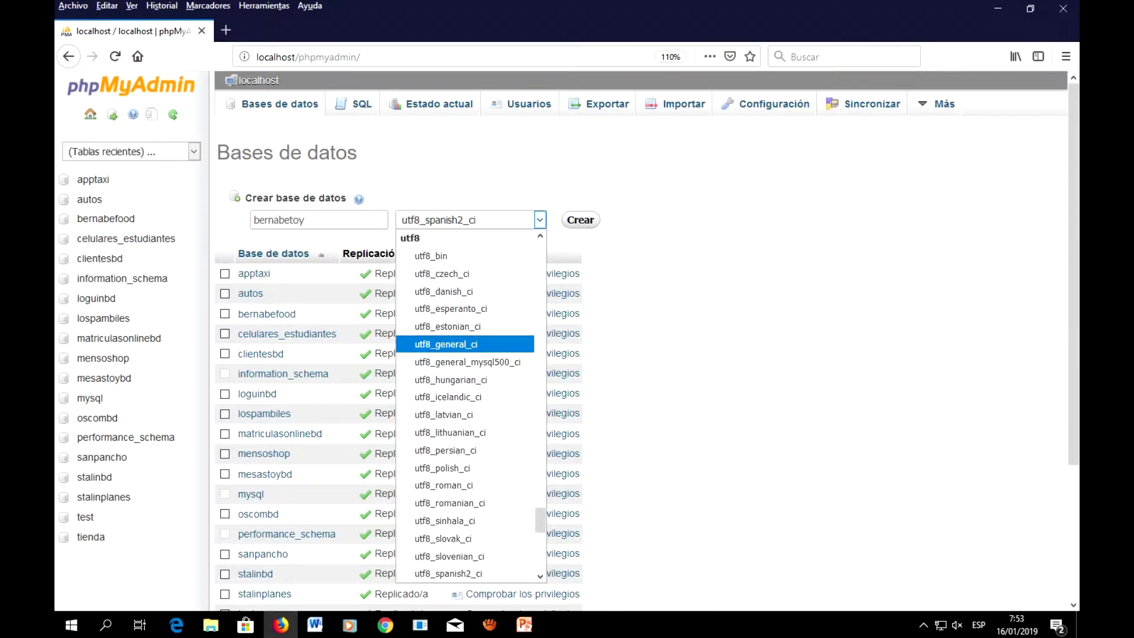
{"action": "left_click", "coordinate": [465, 344]}
{"action": "left_click", "coordinate": [580, 220]}
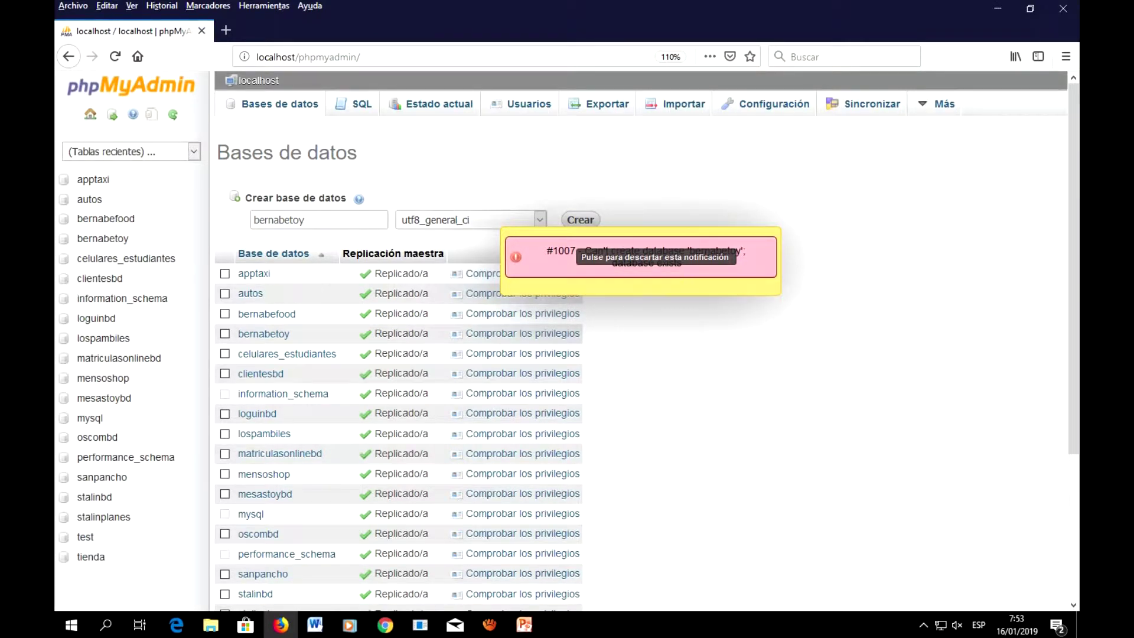
{"action": "left_click", "coordinate": [103, 238]}
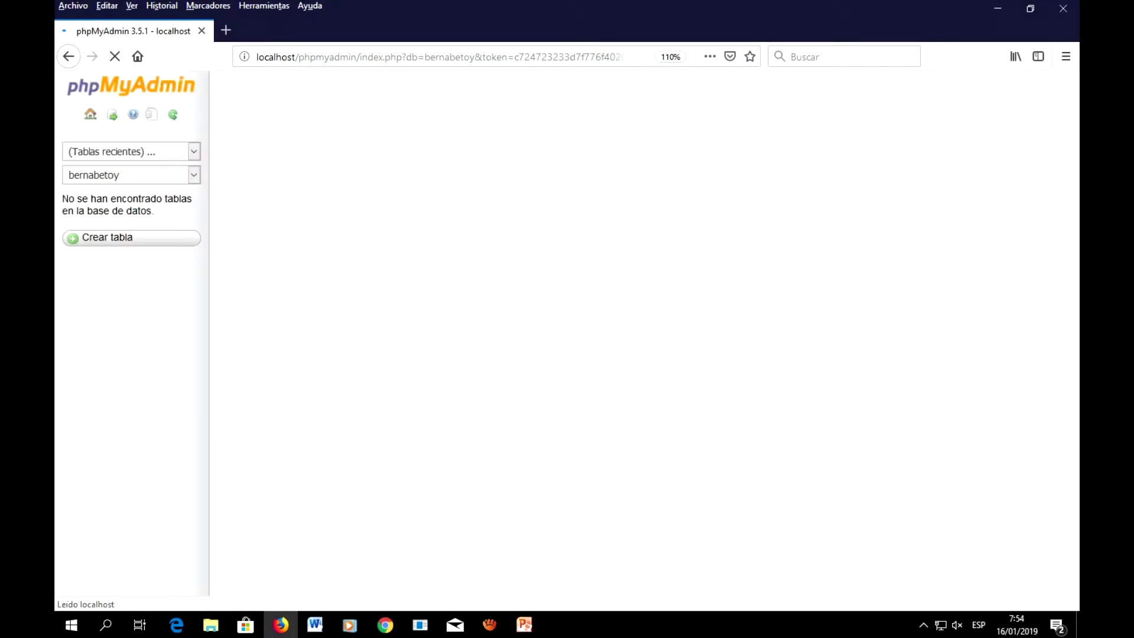
{"action": "left_click", "coordinate": [524, 624]}
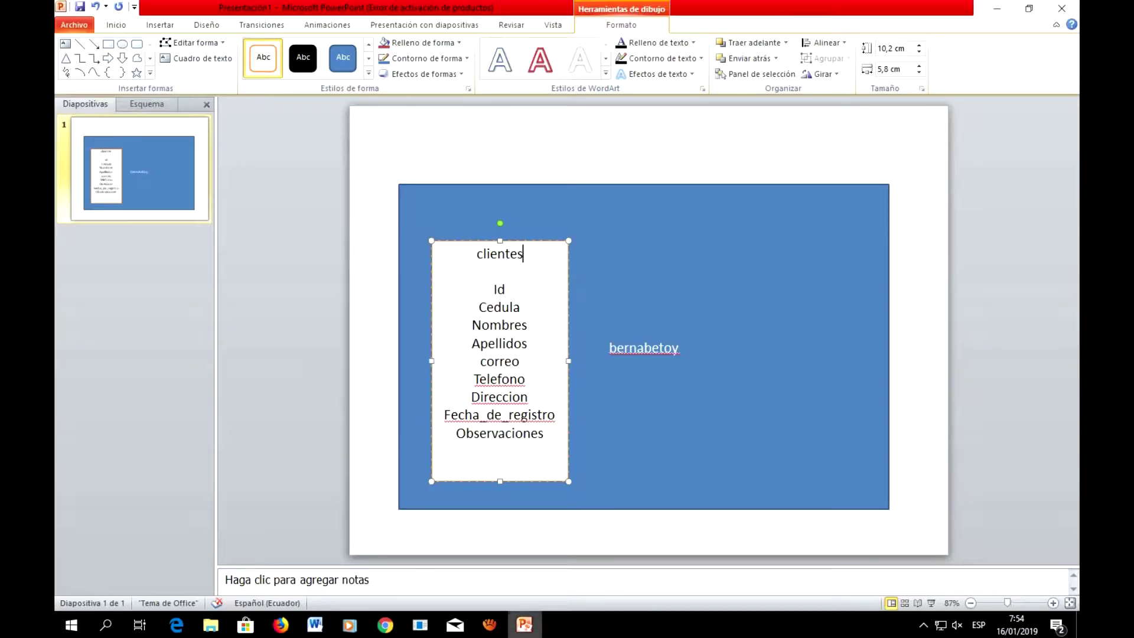
{"action": "left_click", "coordinate": [768, 266]}
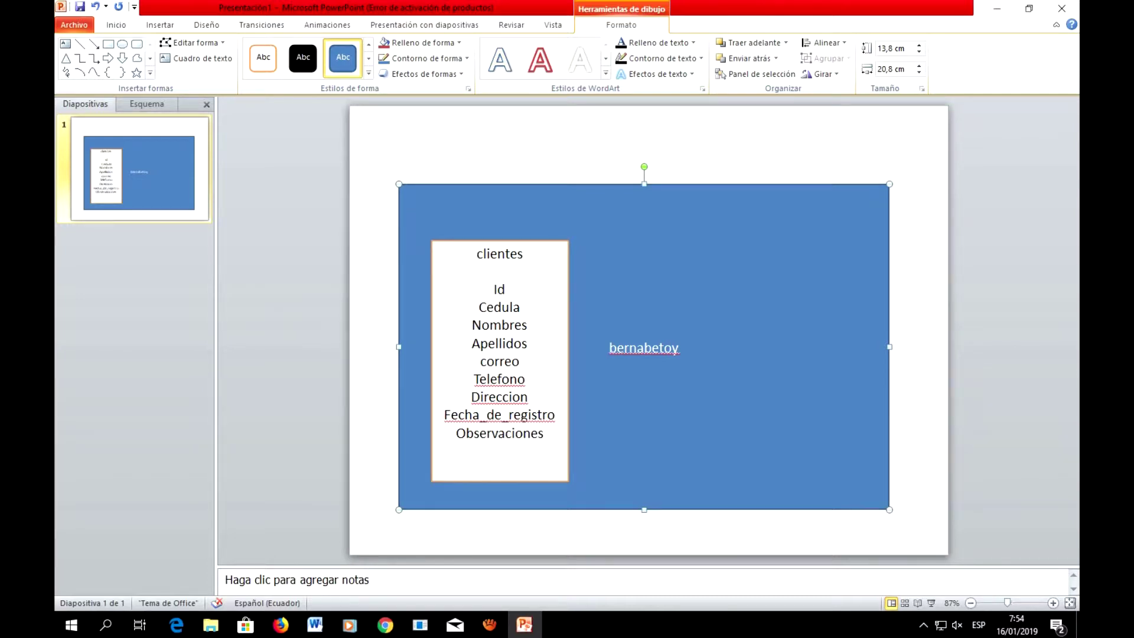
{"action": "left_click", "coordinate": [280, 624]}
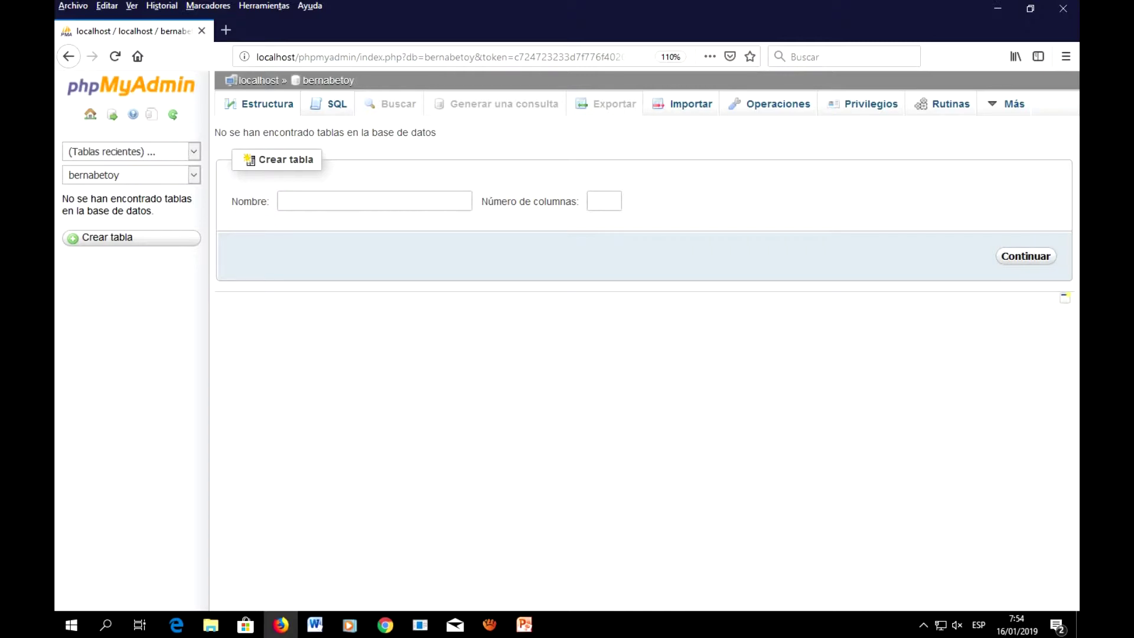
{"action": "left_click", "coordinate": [524, 624]}
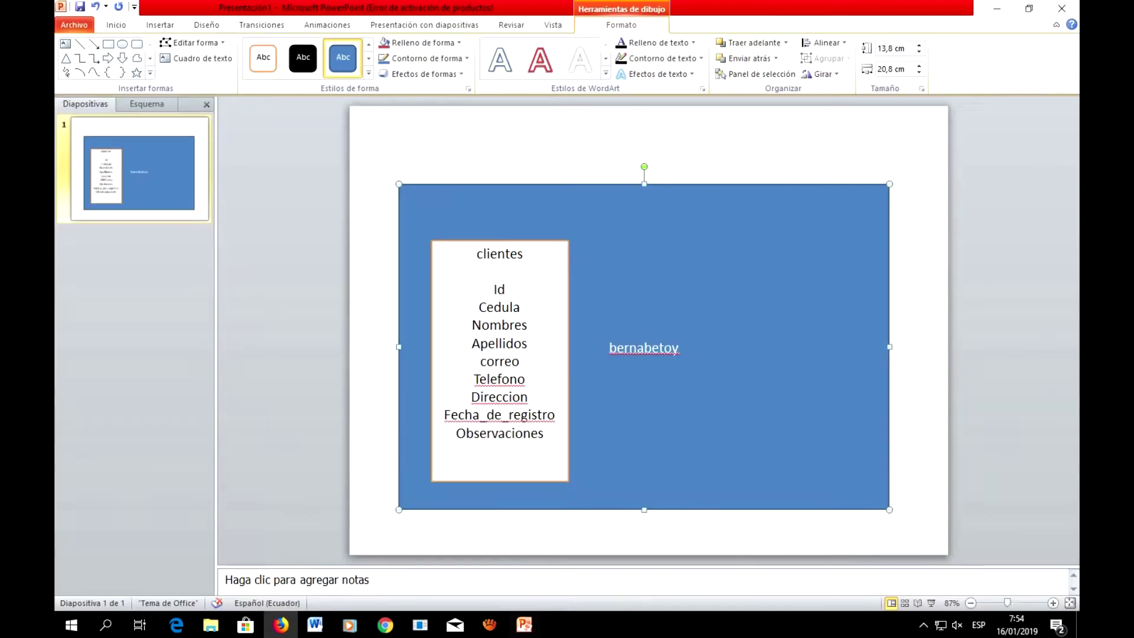
Step: Submit the Crear tabla form with name 'clientes' and 9 columns
{"action": "left_click", "coordinate": [280, 624]}
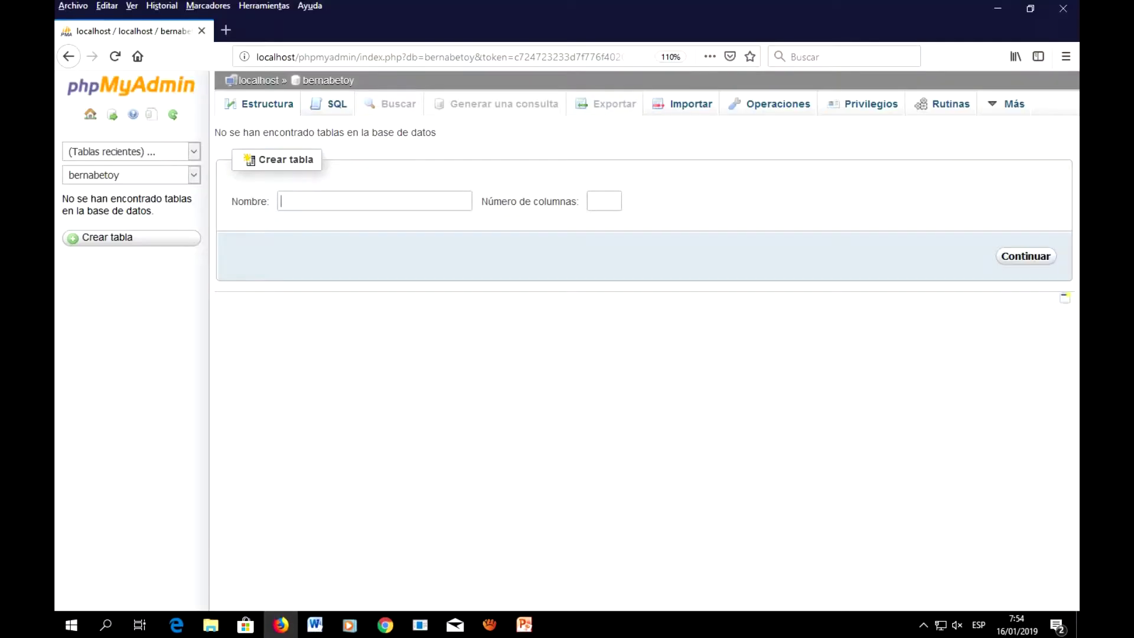
{"action": "type", "text": "clientes"}
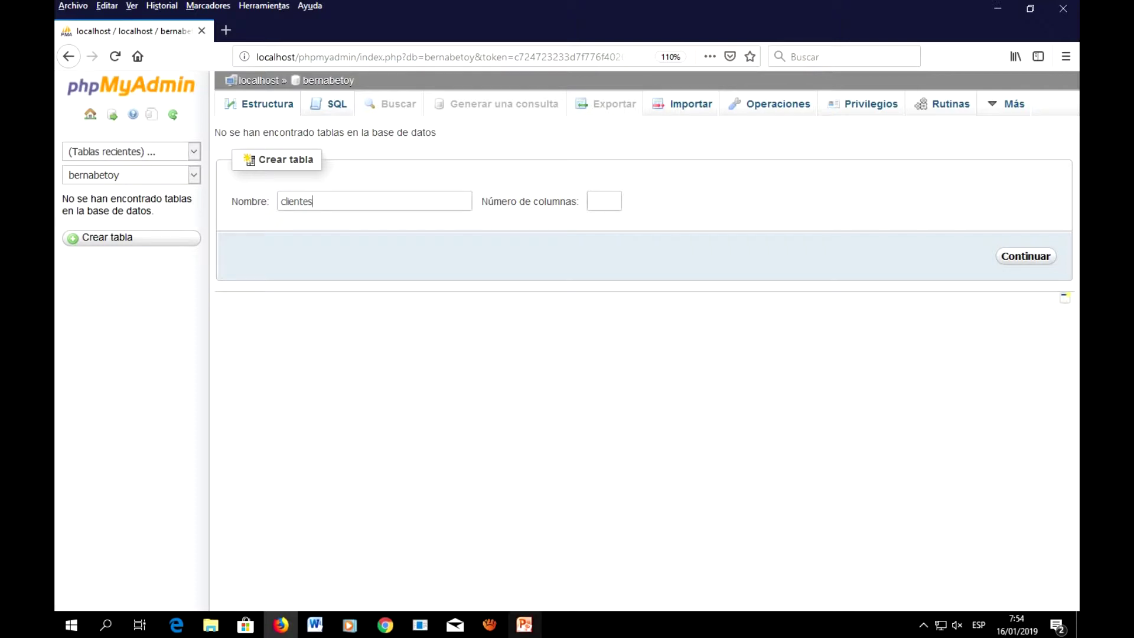
{"action": "left_click", "coordinate": [524, 624]}
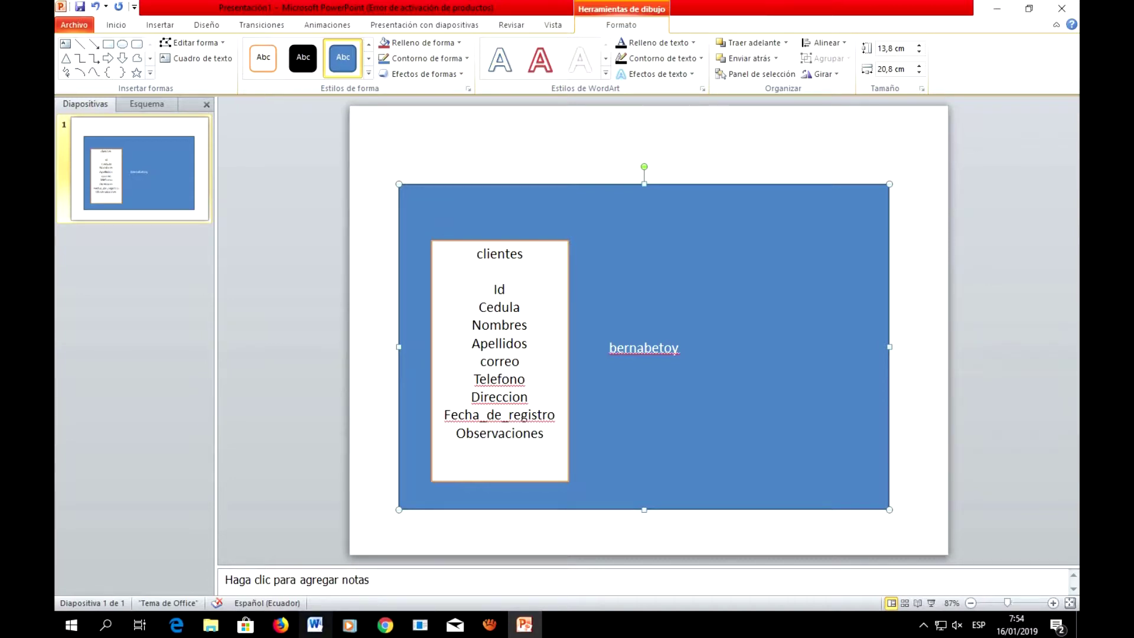
{"action": "left_click", "coordinate": [281, 624]}
{"action": "type", "text": "9"}
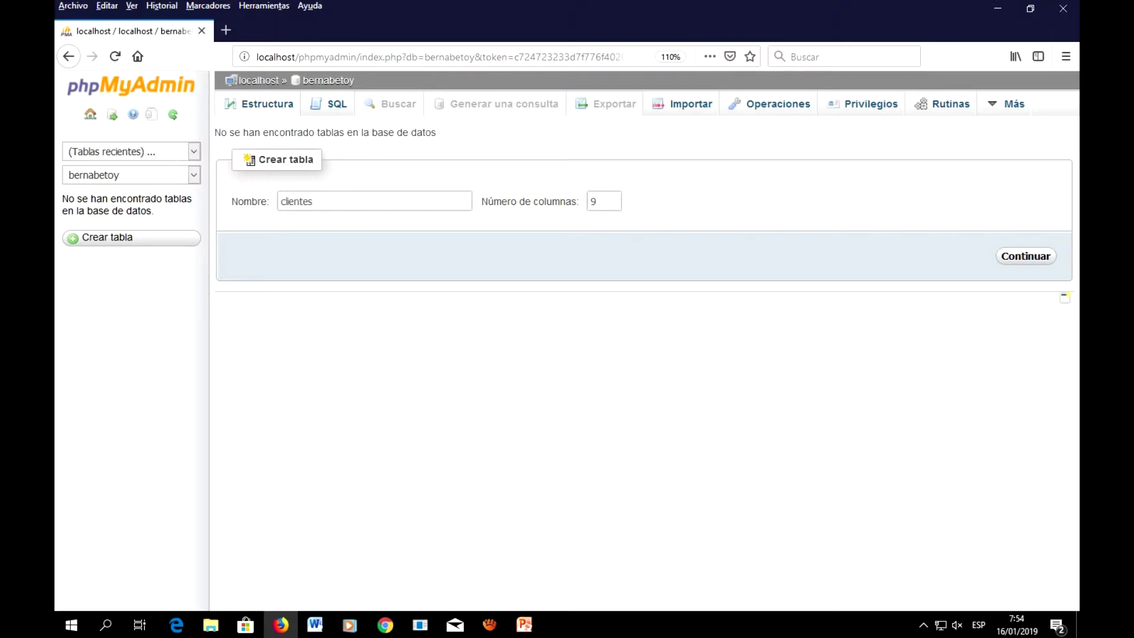
{"action": "key", "text": "Return"}
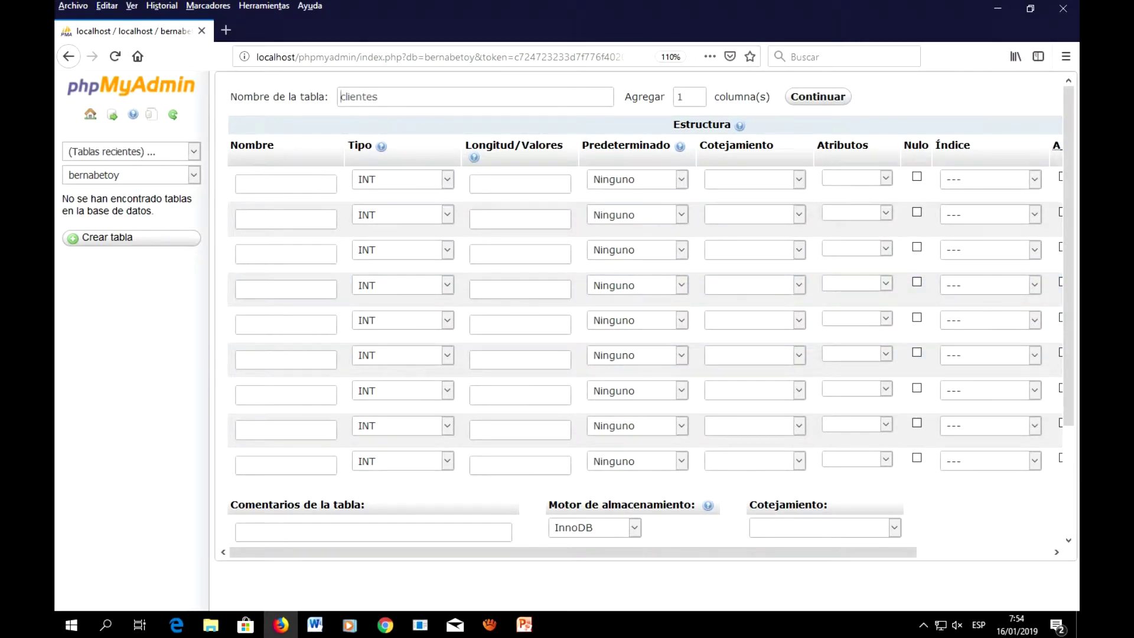
Step: Name the first column of the clientes table 'id'
{"action": "left_click", "coordinate": [524, 624]}
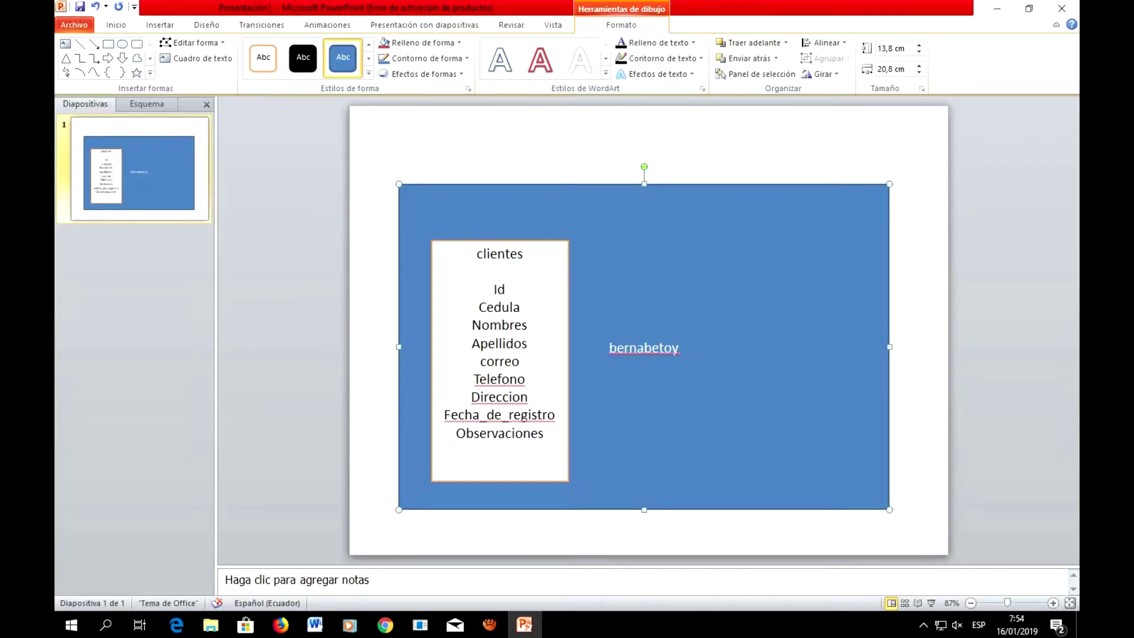
{"action": "key", "text": "alt+Tab"}
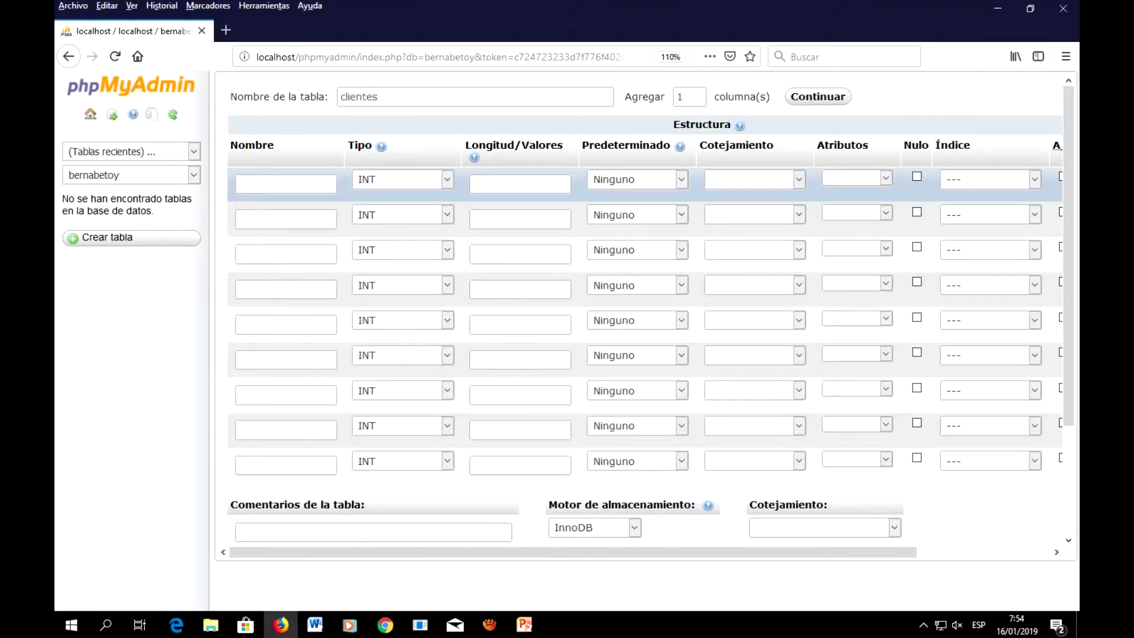
{"action": "type", "text": "id"}
{"action": "key", "text": "Tab"}
{"action": "left_click", "coordinate": [248, 184]}
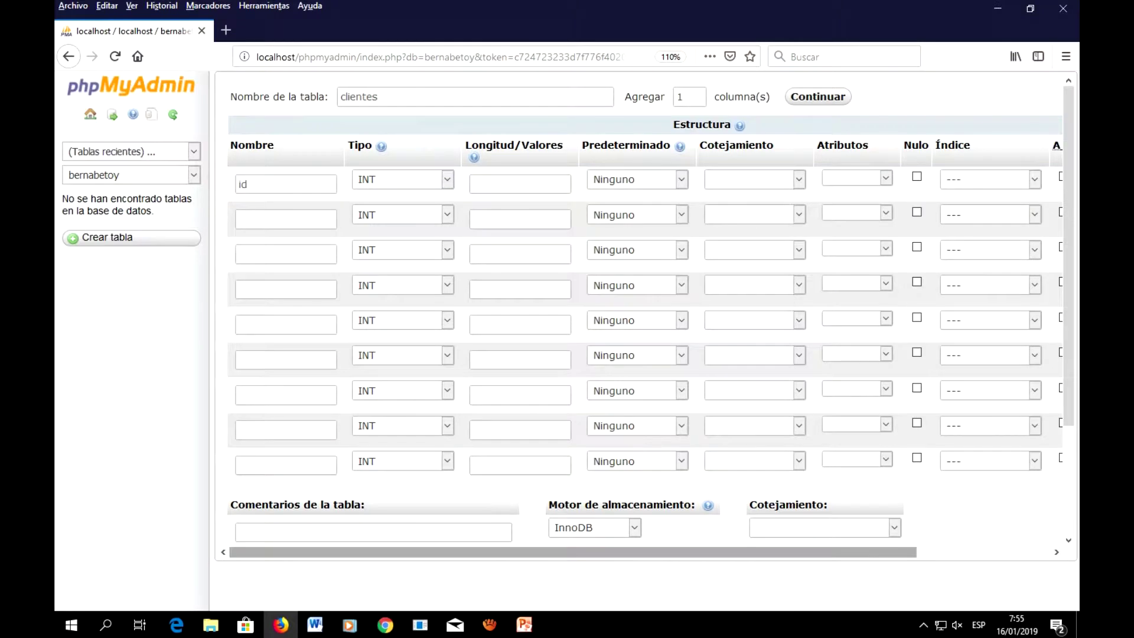
Step: Set the id column's Índice to PRIMARY
{"action": "left_click_drag", "start_coordinate": [532, 552], "coordinate": [666, 552]}
{"action": "double_click", "coordinate": [695, 506]}
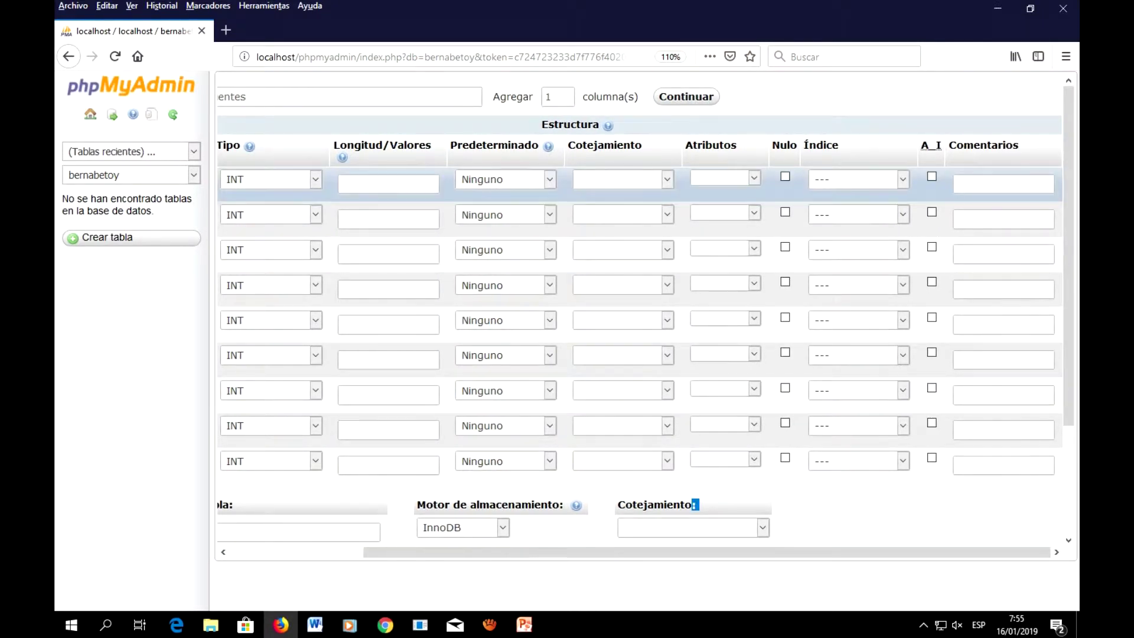
{"action": "left_click", "coordinate": [858, 179]}
{"action": "left_click", "coordinate": [833, 216]}
{"action": "scroll", "coordinate": [591, 552], "scroll_direction": "left", "scroll_amount": 2}
{"action": "scroll", "coordinate": [591, 551], "scroll_direction": "left", "scroll_amount": 3}
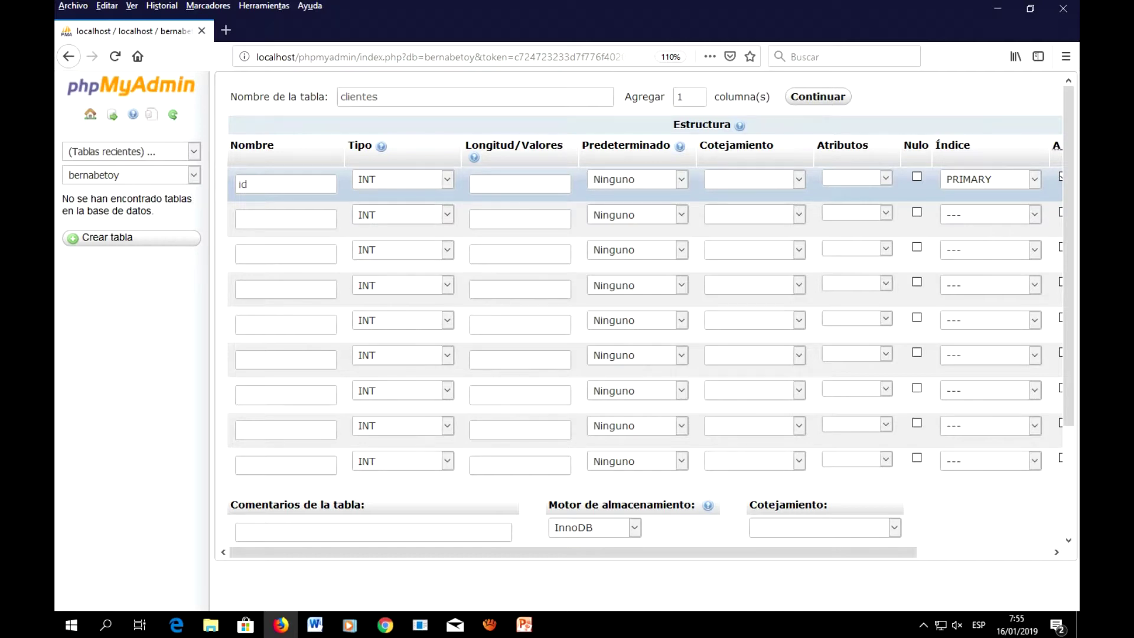
{"action": "left_click", "coordinate": [525, 624]}
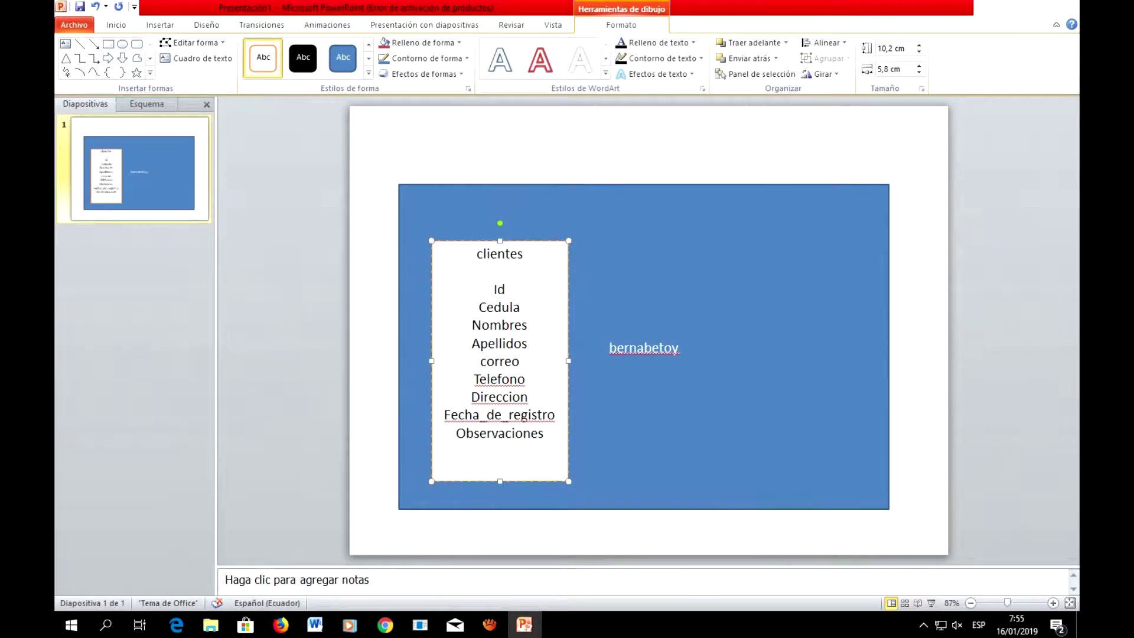
Step: Name the second column 'cedula' with type BIGINT and length 10
{"action": "left_click", "coordinate": [997, 8]}
{"action": "left_click", "coordinate": [285, 219]}
{"action": "type", "text": "cedula"}
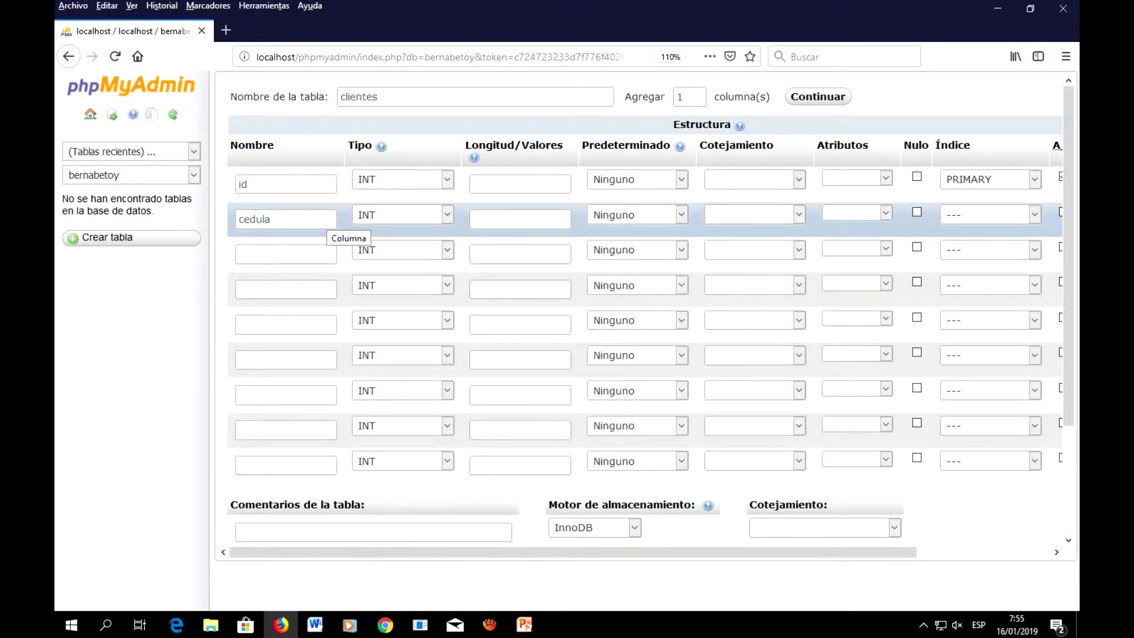
{"action": "left_click", "coordinate": [240, 223]}
{"action": "key", "text": "BackSpace"}
{"action": "left_click", "coordinate": [447, 214]}
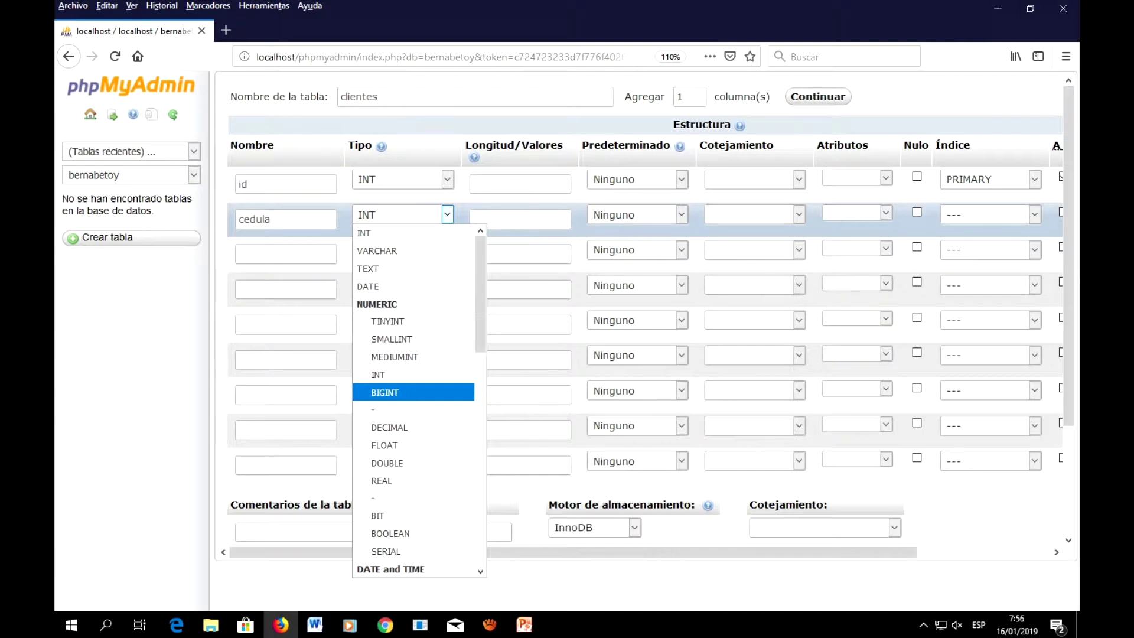
{"action": "left_click", "coordinate": [385, 392]}
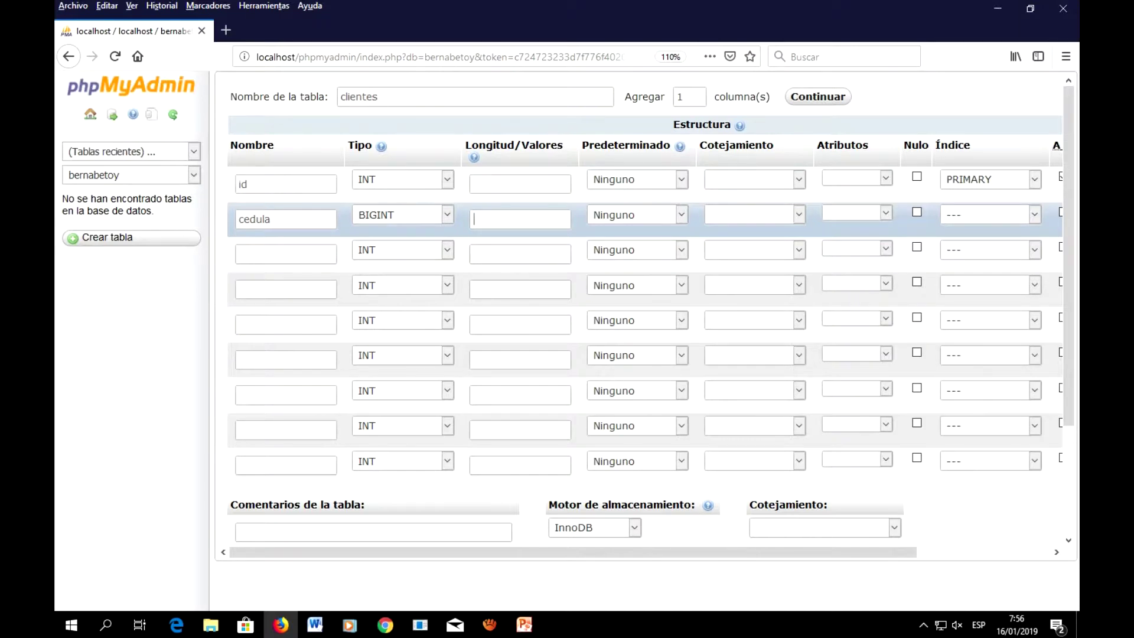
{"action": "type", "text": "10"}
{"action": "left_click", "coordinate": [286, 253]}
Step: Name the third column 'nombres' as VARCHAR with length 30
{"action": "type", "text": "nombres"}
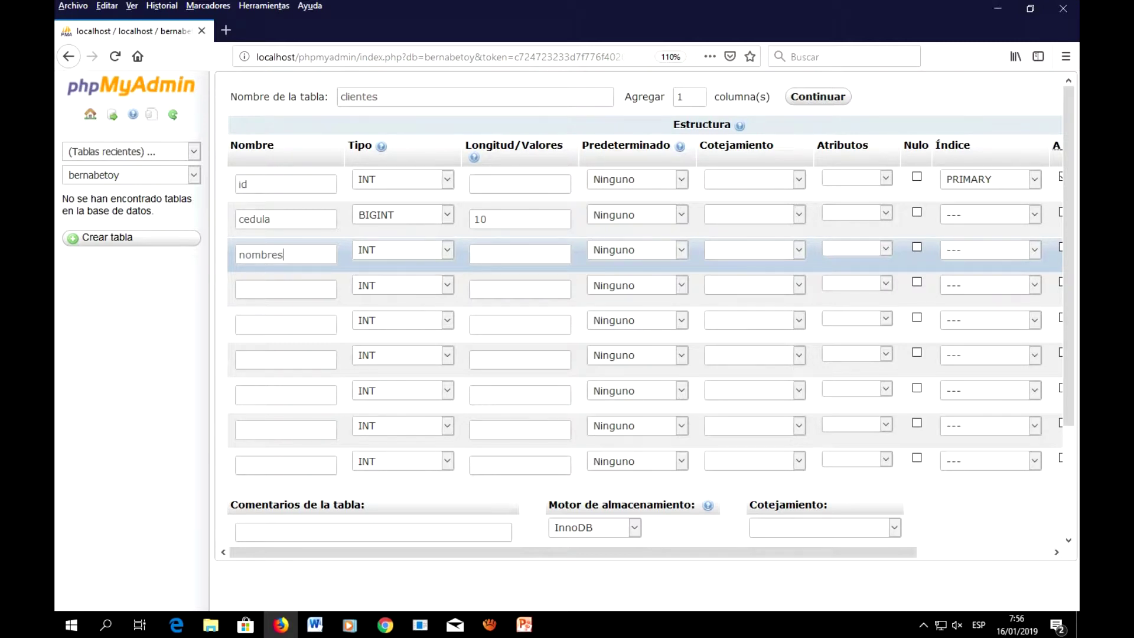
{"action": "key", "text": "Tab"}
{"action": "key", "text": "alt+Down"}
{"action": "key", "text": "Down"}
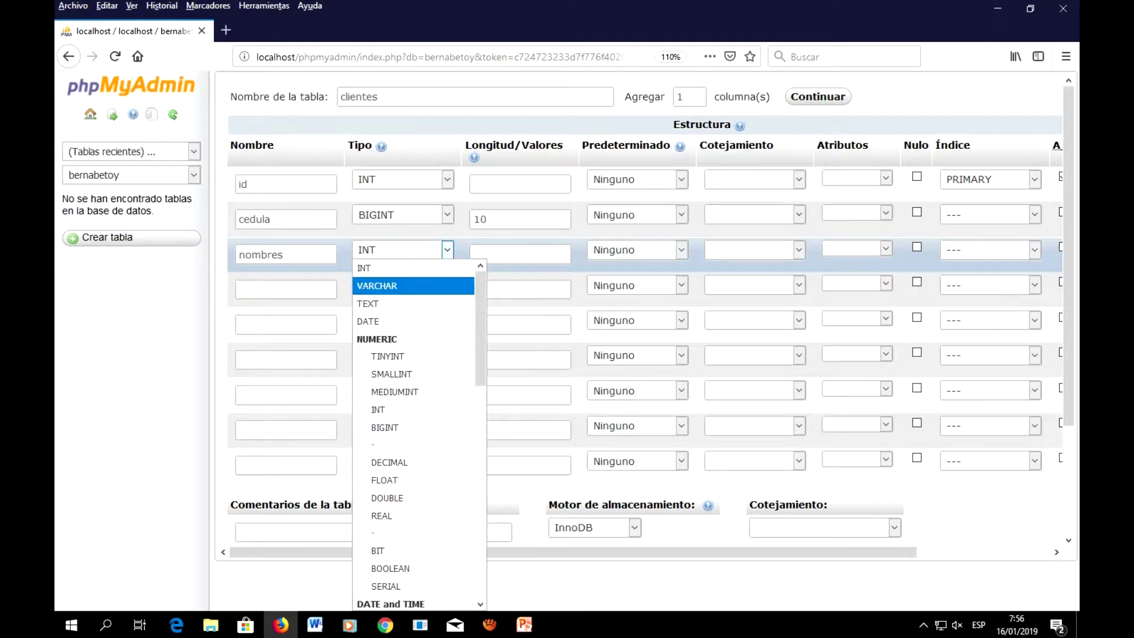
{"action": "key", "text": "Return"}
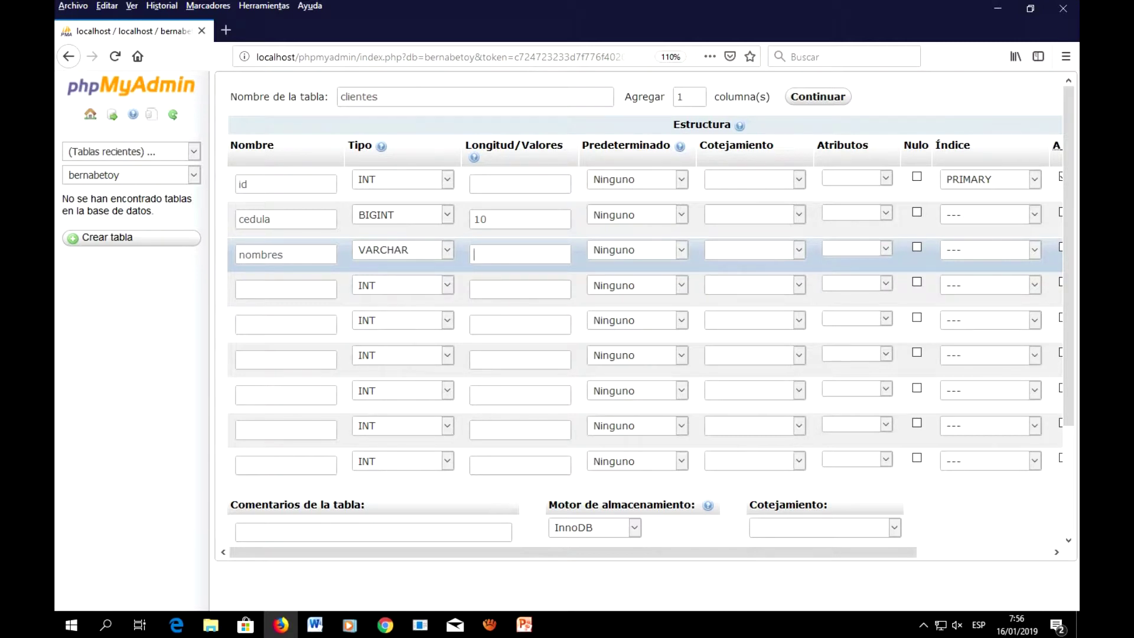
{"action": "type", "text": "30"}
Step: Add 'apellidos' and 'correo' columns, both VARCHAR with length 30
{"action": "left_click", "coordinate": [286, 289]}
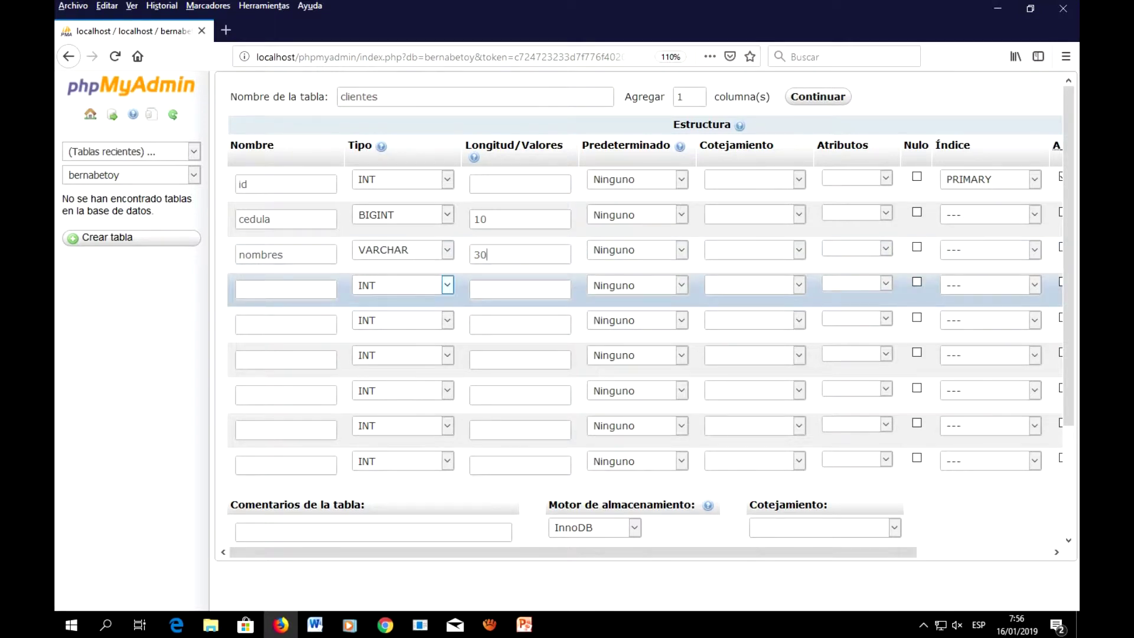
{"action": "type", "text": "apelllidos"}
{"action": "left_click", "coordinate": [447, 284]}
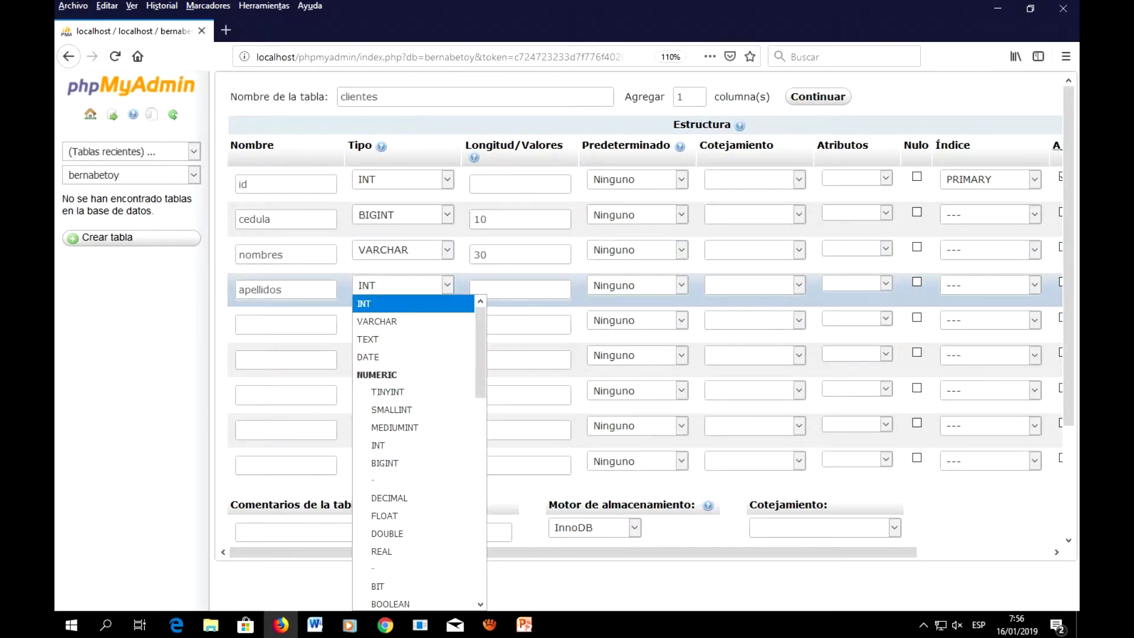
{"action": "left_click", "coordinate": [379, 321]}
{"action": "type", "text": "30"}
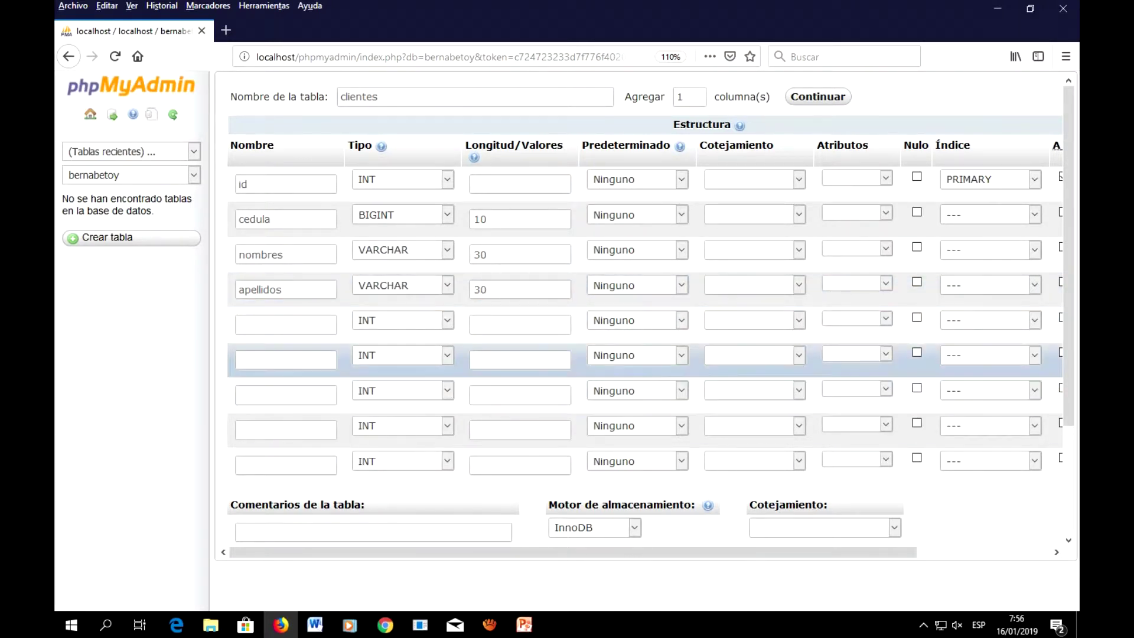
{"action": "left_click", "coordinate": [286, 324]}
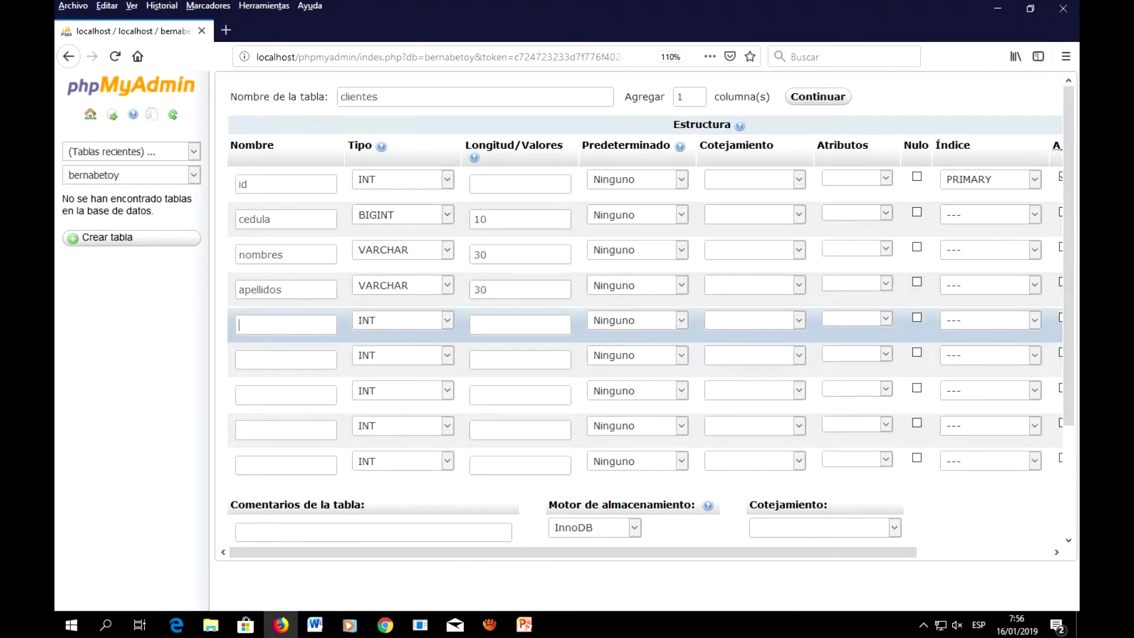
{"action": "type", "text": "correo"}
{"action": "left_click", "coordinate": [447, 320]}
{"action": "left_click", "coordinate": [447, 354]}
{"action": "type", "text": "30"}
Step: Name the sixth column 'telefono', then bring up Windows search
{"action": "left_click", "coordinate": [525, 624]}
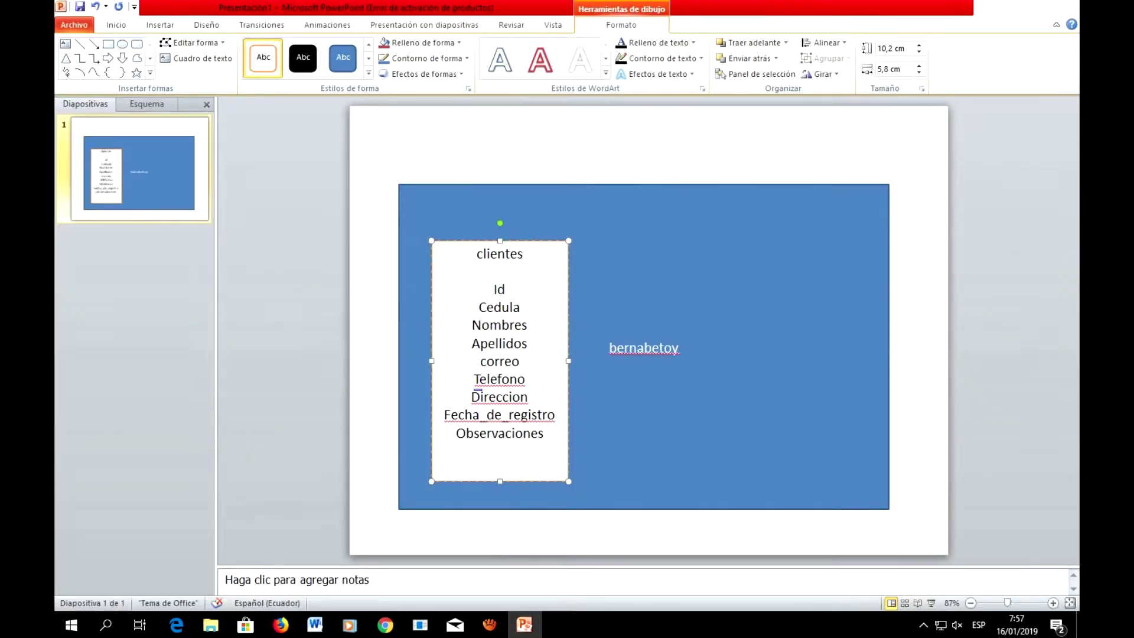
{"action": "key", "text": "alt+Tab"}
{"action": "left_click", "coordinate": [285, 359]}
{"action": "type", "text": "tel"}
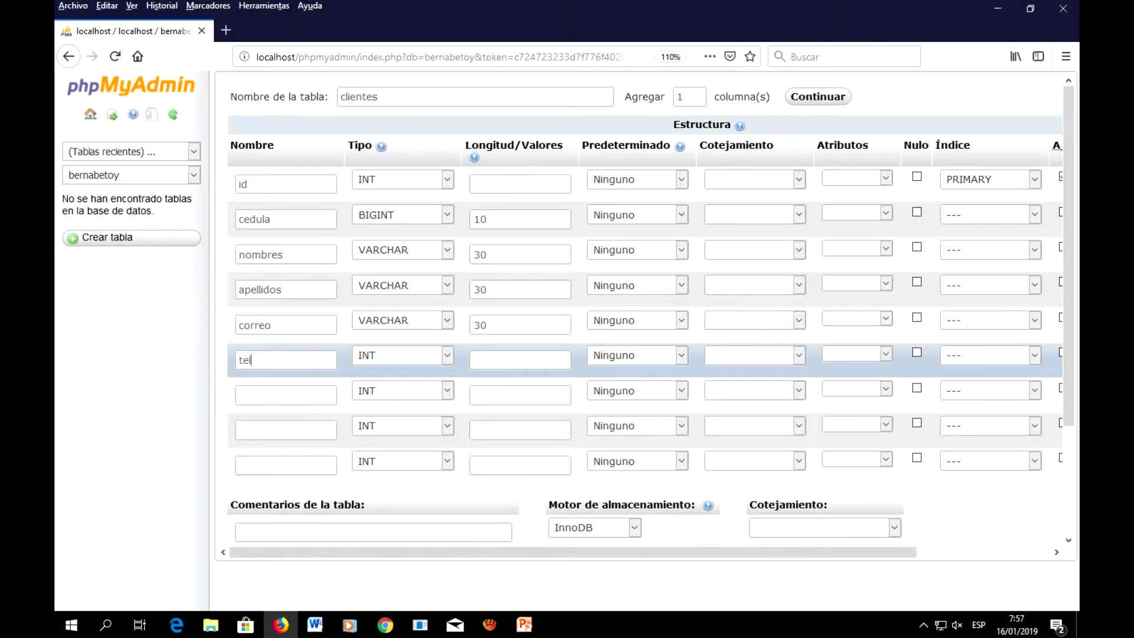
{"action": "type", "text": "efono"}
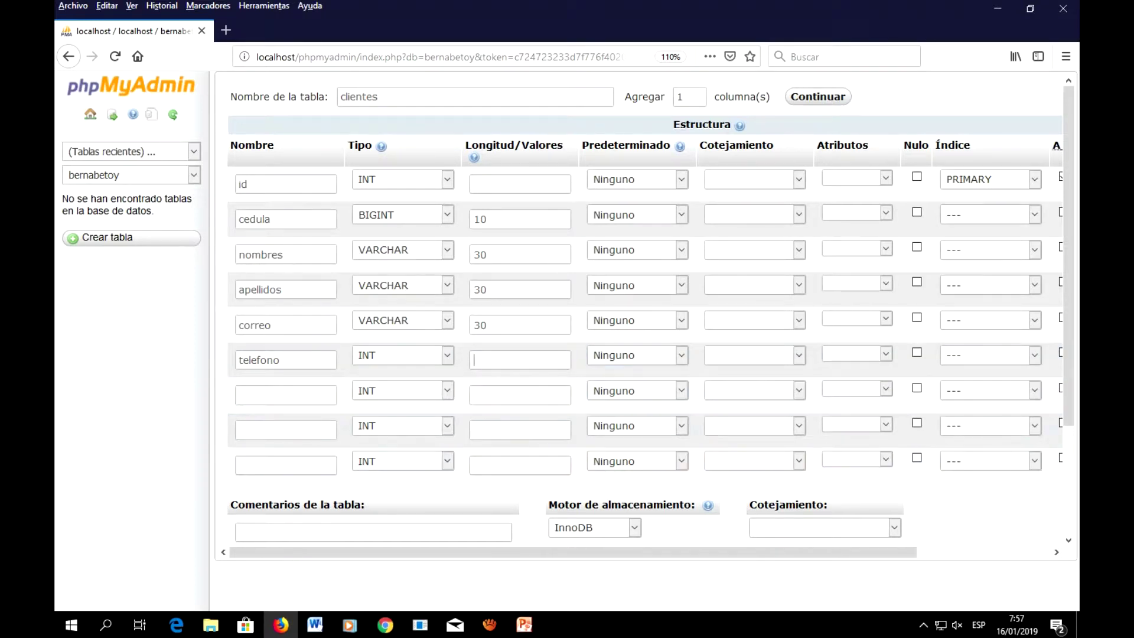
{"action": "left_click", "coordinate": [106, 624]}
Step: Launch Notepad (Bloc de notas) by searching 'bloc' and reposition its window
{"action": "type", "text": "bloc"}
{"action": "key", "text": "Return"}
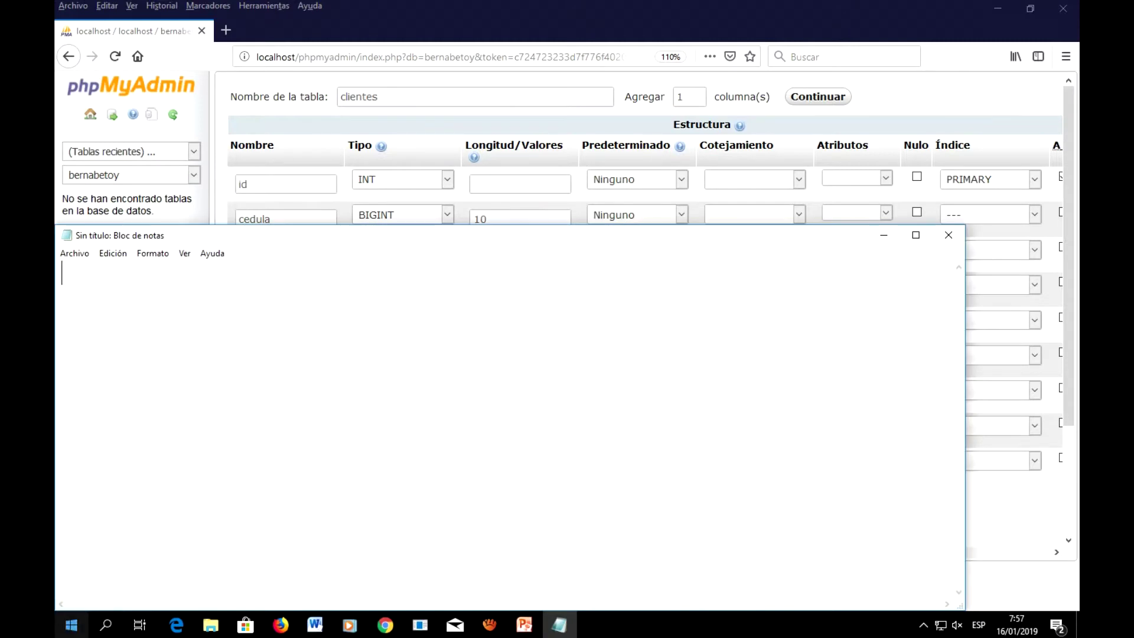
{"action": "left_click_drag", "start_coordinate": [510, 235], "coordinate": [558, 181]}
{"action": "left_click", "coordinate": [558, 160]}
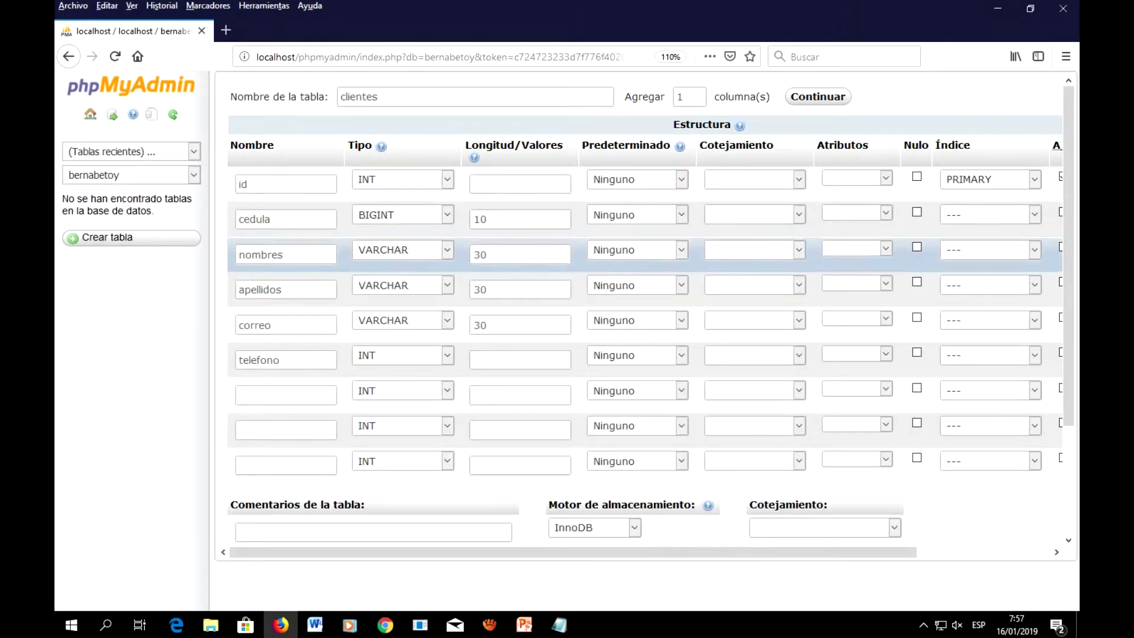
{"action": "left_click", "coordinate": [558, 624]}
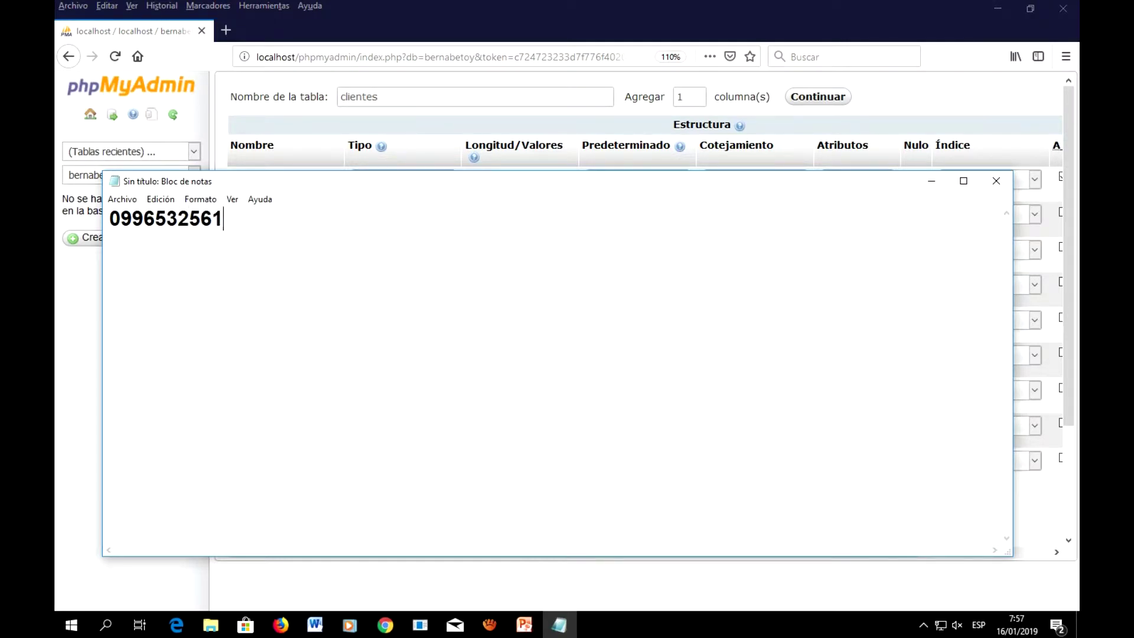
Step: Type three sample phone numbers in different formats on separate lines, then minimize Notepad
{"action": "key", "text": "Return"}
{"action": "type", "text": "0225851"}
{"action": "key", "text": "Return"}
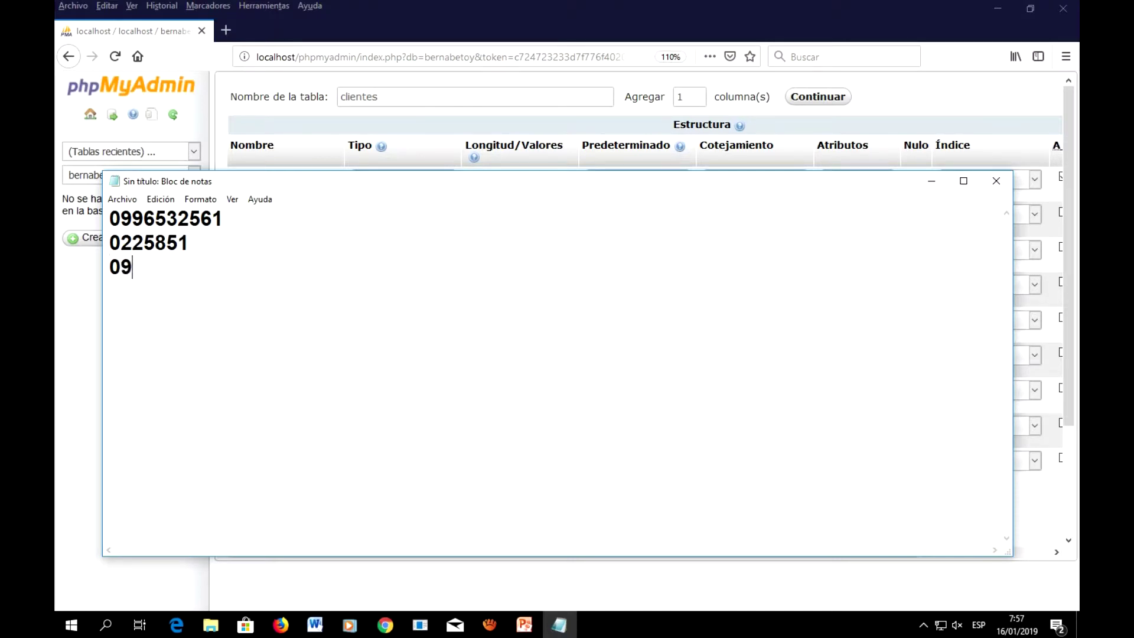
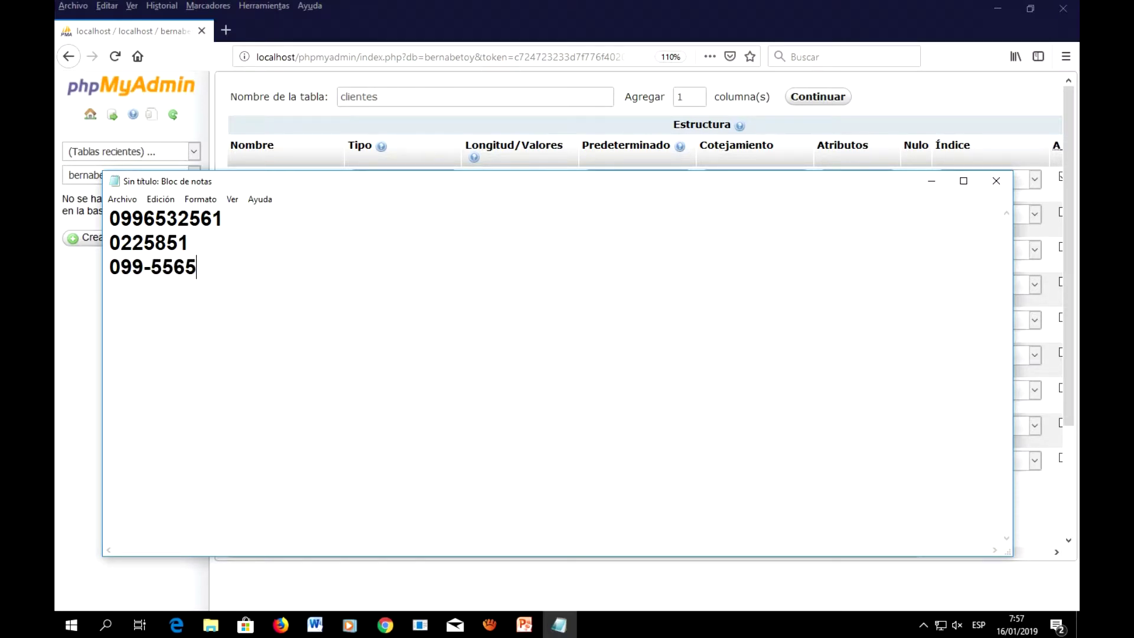
{"action": "left_click", "coordinate": [931, 181]}
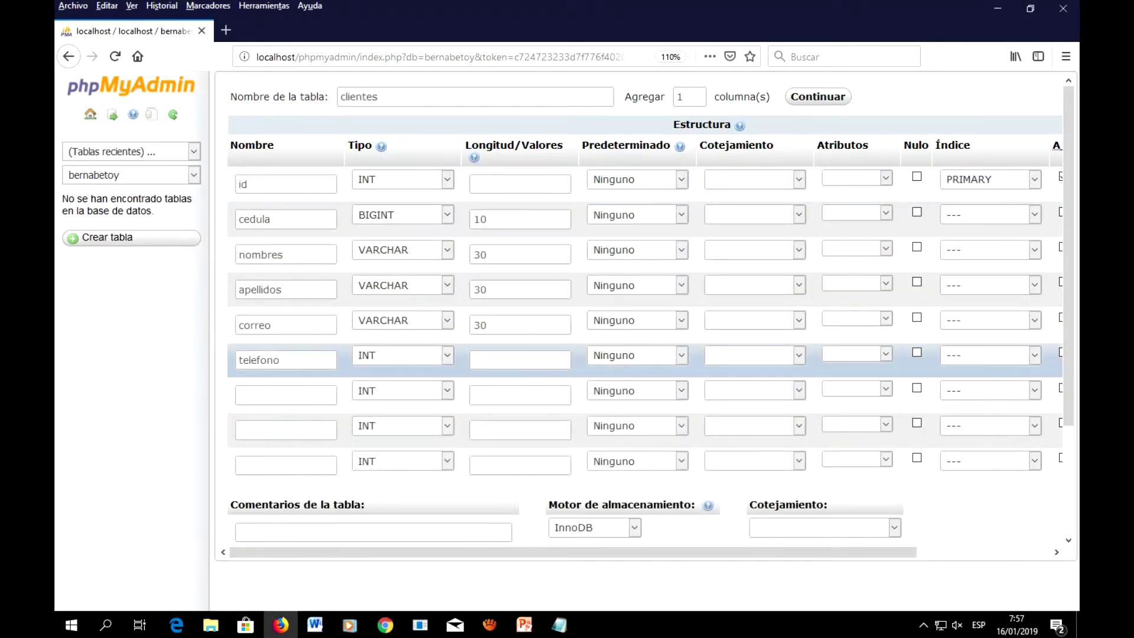
Step: Set the telefono column to VARCHAR with length 15
{"action": "left_click", "coordinate": [402, 354]}
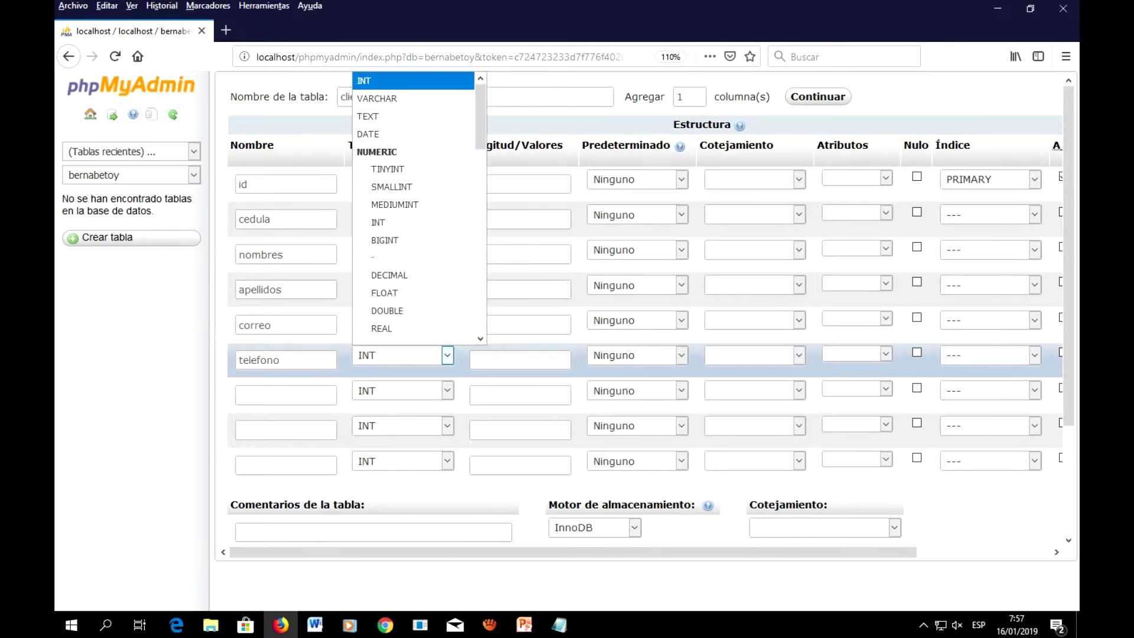
{"action": "left_click", "coordinate": [384, 98]}
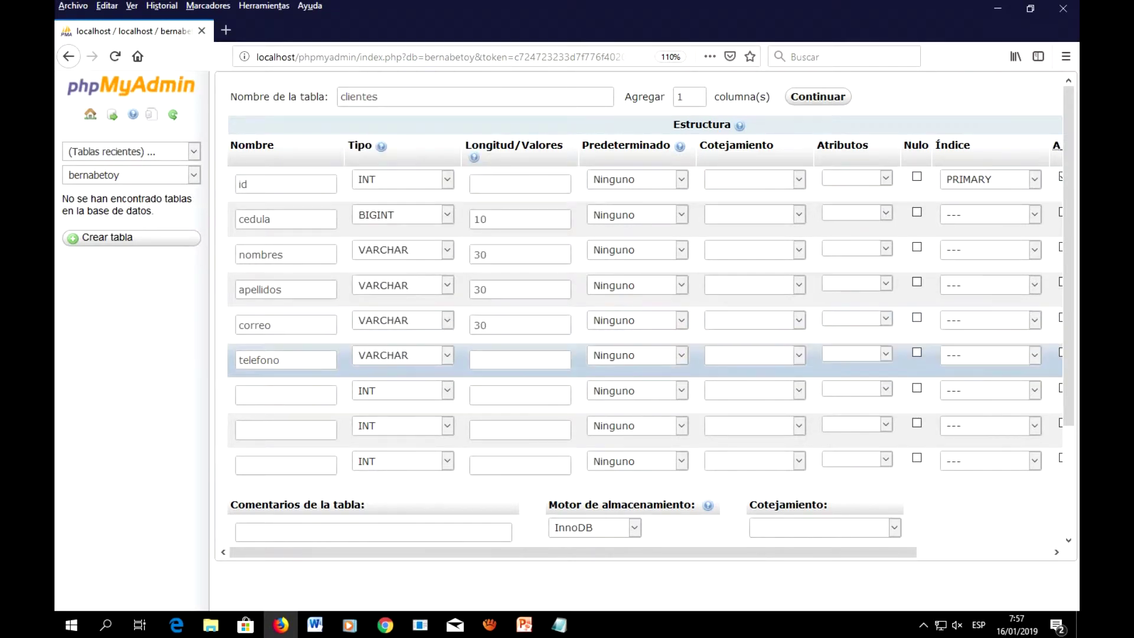
{"action": "type", "text": "15"}
{"action": "left_click", "coordinate": [286, 395]}
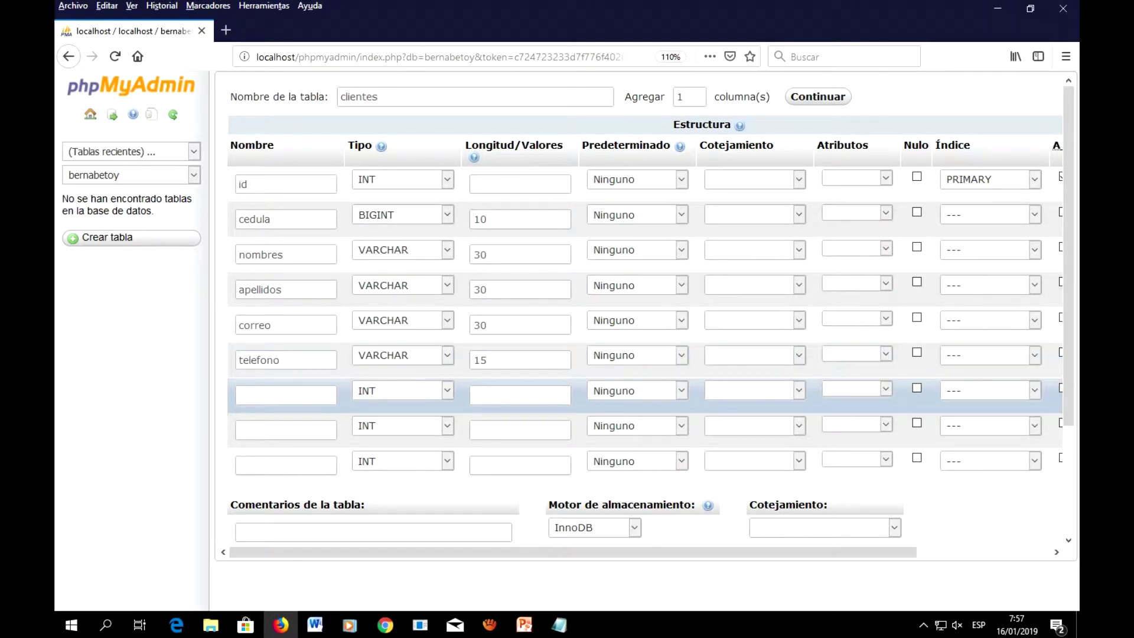
Step: Add a 'direccion' column of type VARCHAR with length 350
{"action": "left_click", "coordinate": [285, 394]}
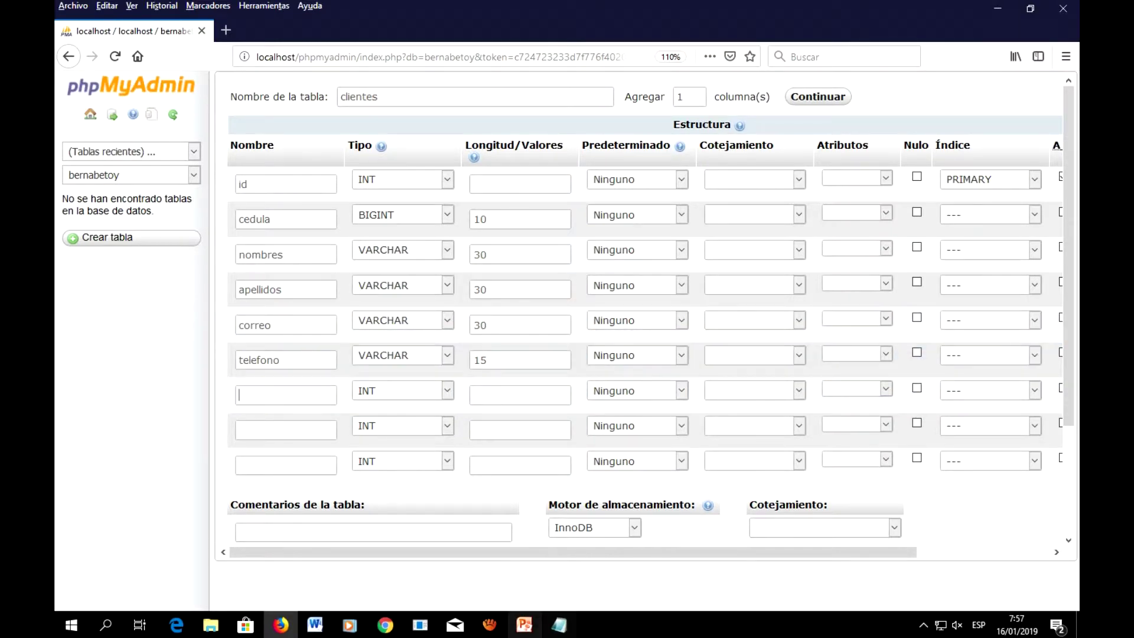
{"action": "left_click", "coordinate": [524, 625]}
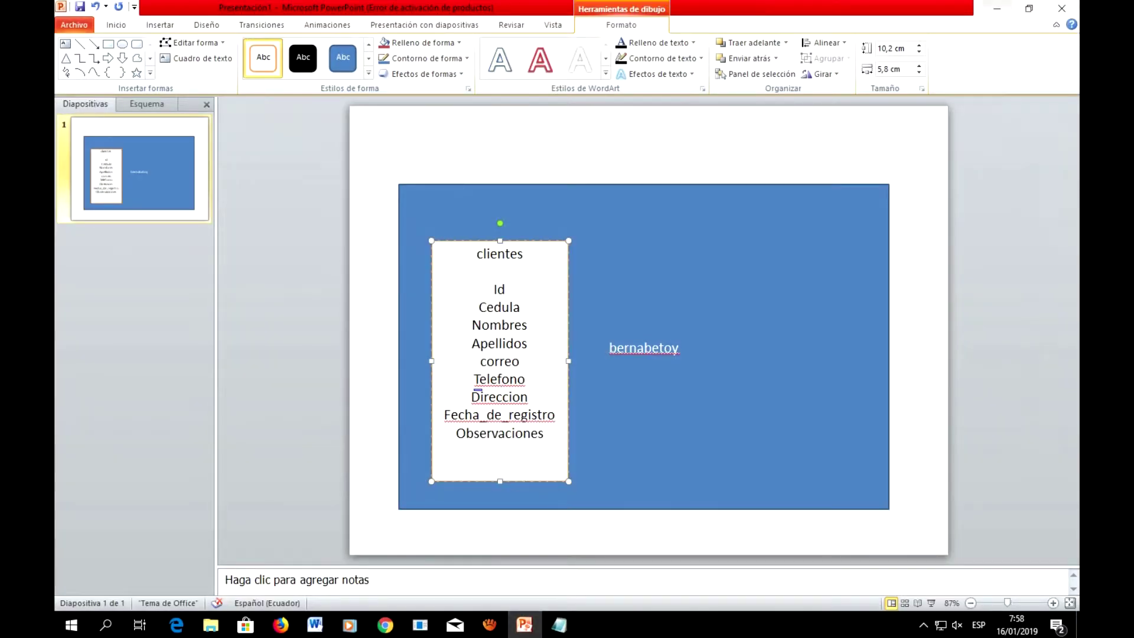
{"action": "left_click", "coordinate": [984, 30]}
{"action": "type", "text": "direccion"}
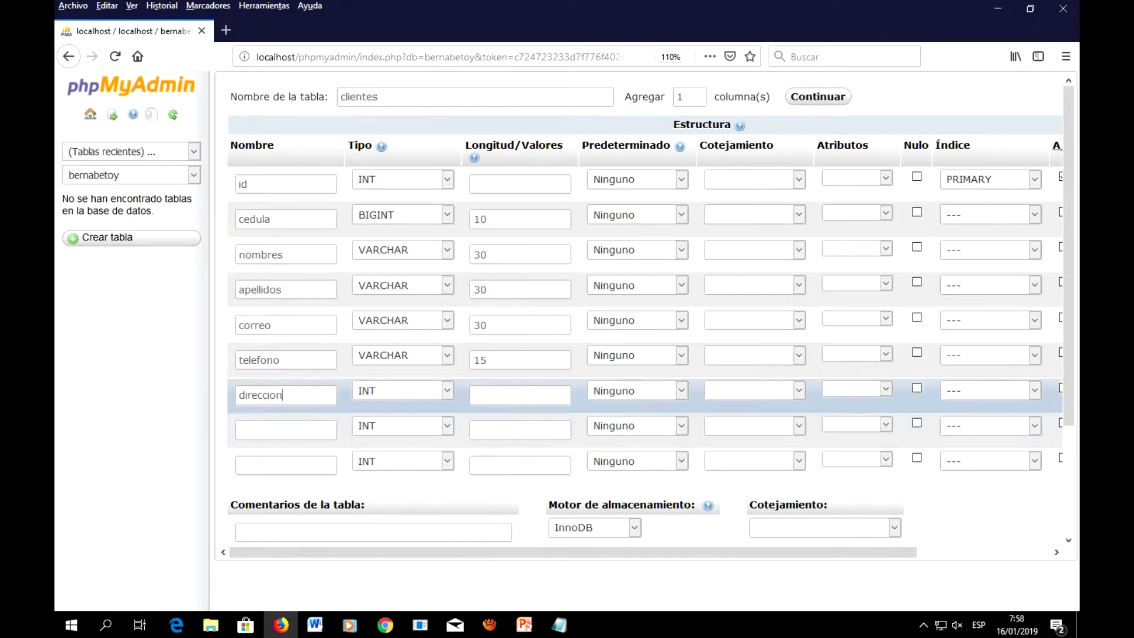
{"action": "key", "text": "Tab"}
{"action": "key", "text": "alt+Down"}
{"action": "key", "text": "Down"}
{"action": "key", "text": "Return"}
{"action": "key", "text": "Tab"}
{"action": "type", "text": "350"}
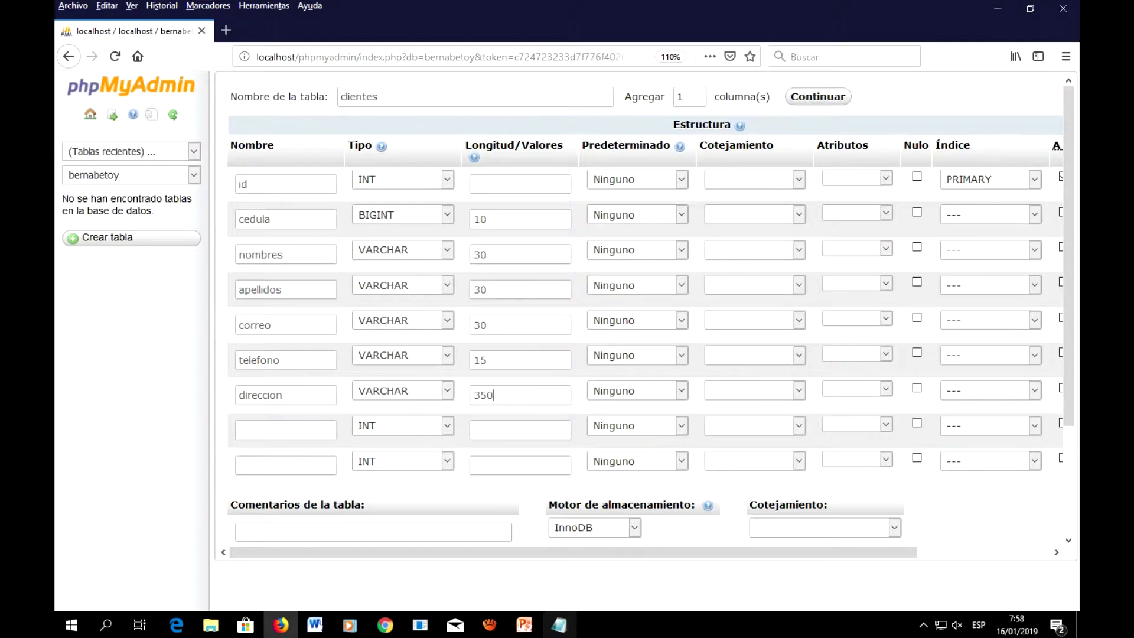
{"action": "left_click", "coordinate": [524, 624]}
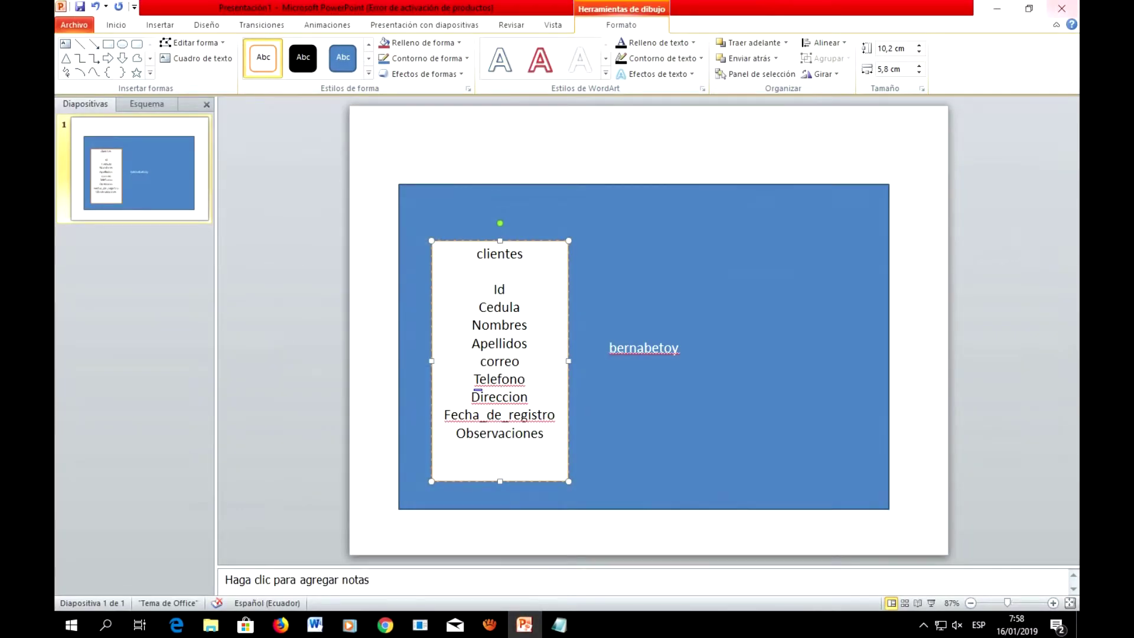
Step: Add an eighth column 'fecha_de_registro' of type TIMESTAMP
{"action": "left_click", "coordinate": [996, 8]}
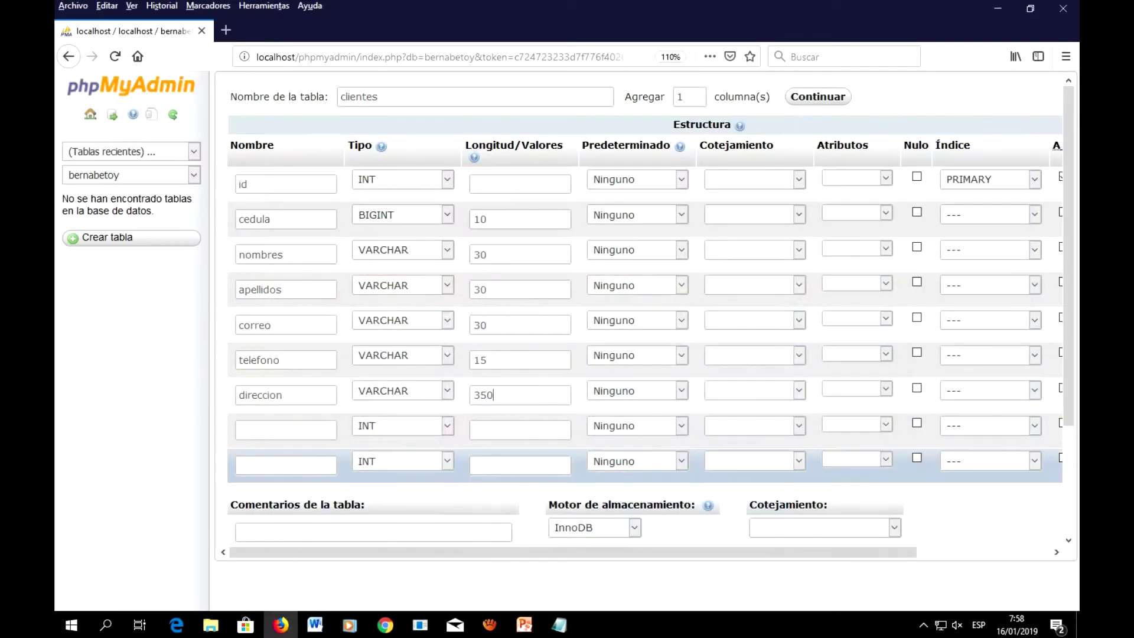
{"action": "left_click", "coordinate": [286, 430]}
{"action": "type", "text": "fe"}
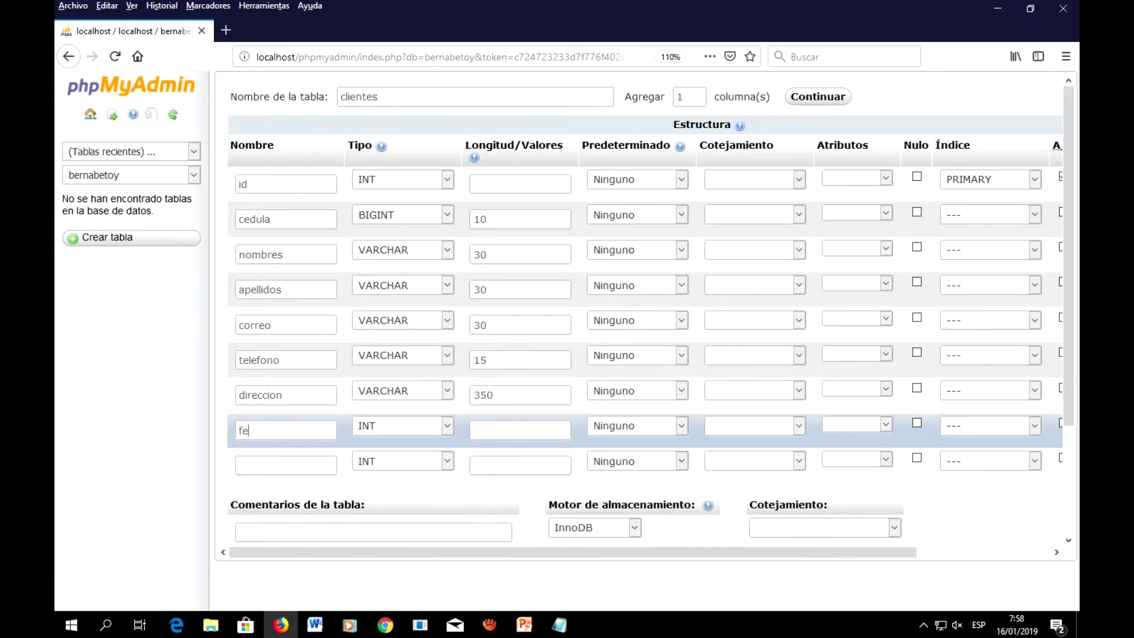
{"action": "type", "text": "cha_de_registro"}
{"action": "left_click", "coordinate": [447, 426]}
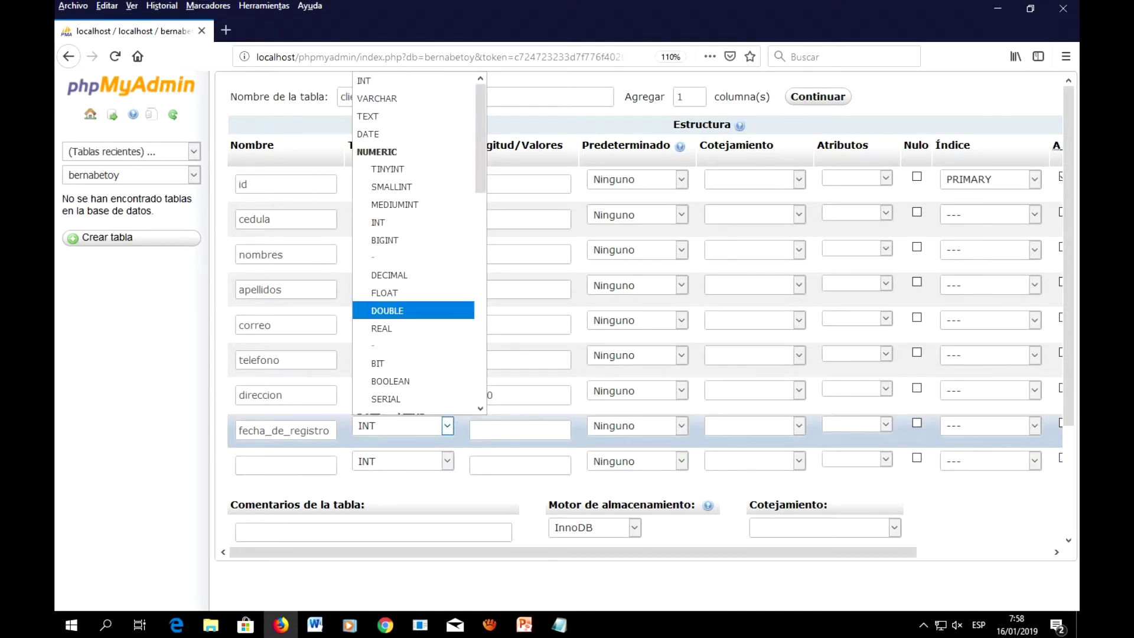
{"action": "scroll", "coordinate": [414, 169], "scroll_direction": "down", "scroll_amount": 2}
{"action": "scroll", "coordinate": [413, 242], "scroll_direction": "down", "scroll_amount": 3}
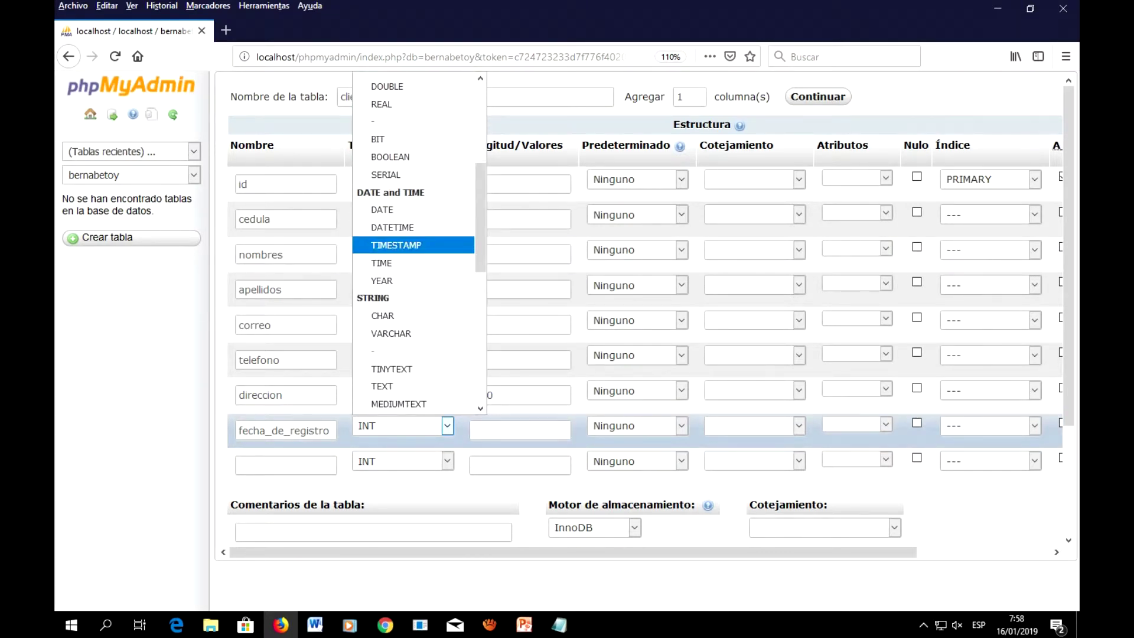
{"action": "left_click", "coordinate": [413, 245]}
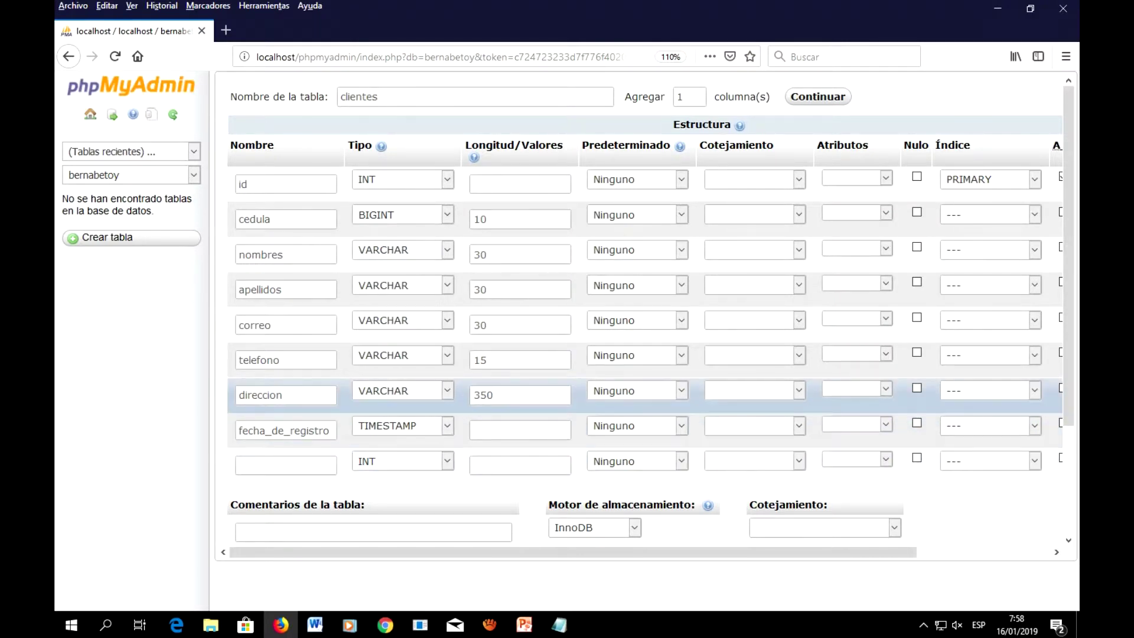
Step: Give fecha_de_registro default CURRENT_TIMESTAMP and attribute 'on update CURRENT_TIMESTAMP', with no index
{"action": "left_click", "coordinate": [682, 425]}
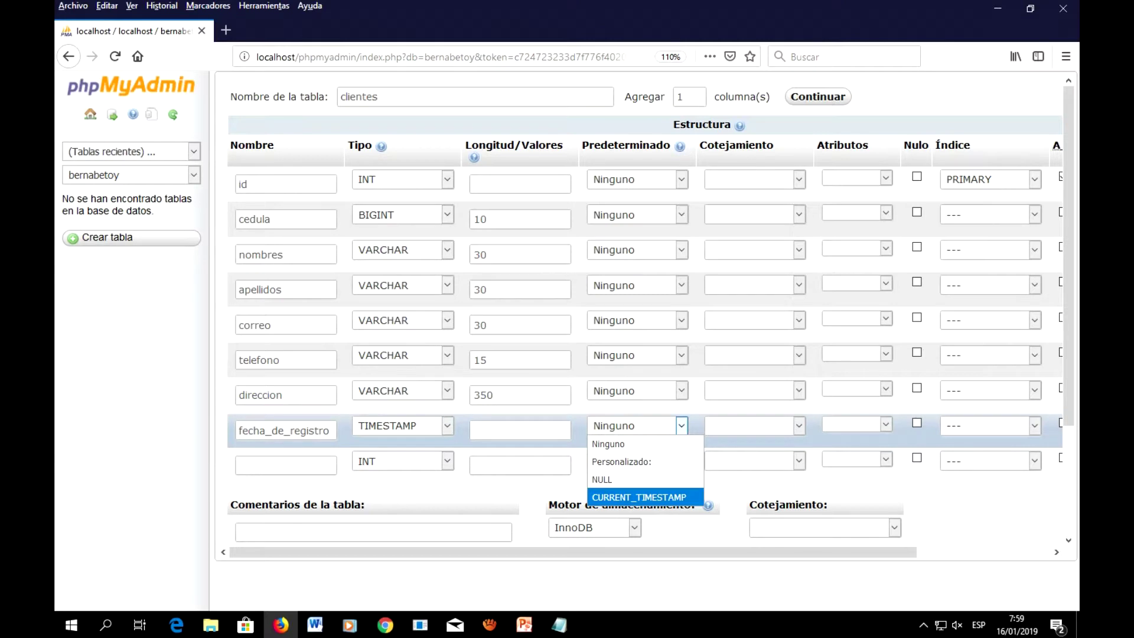
{"action": "key", "text": "Return"}
{"action": "left_click_drag", "start_coordinate": [602, 552], "coordinate": [702, 552]}
{"action": "left_click", "coordinate": [701, 425]}
{"action": "left_click", "coordinate": [701, 425]}
{"action": "left_click", "coordinate": [788, 424]}
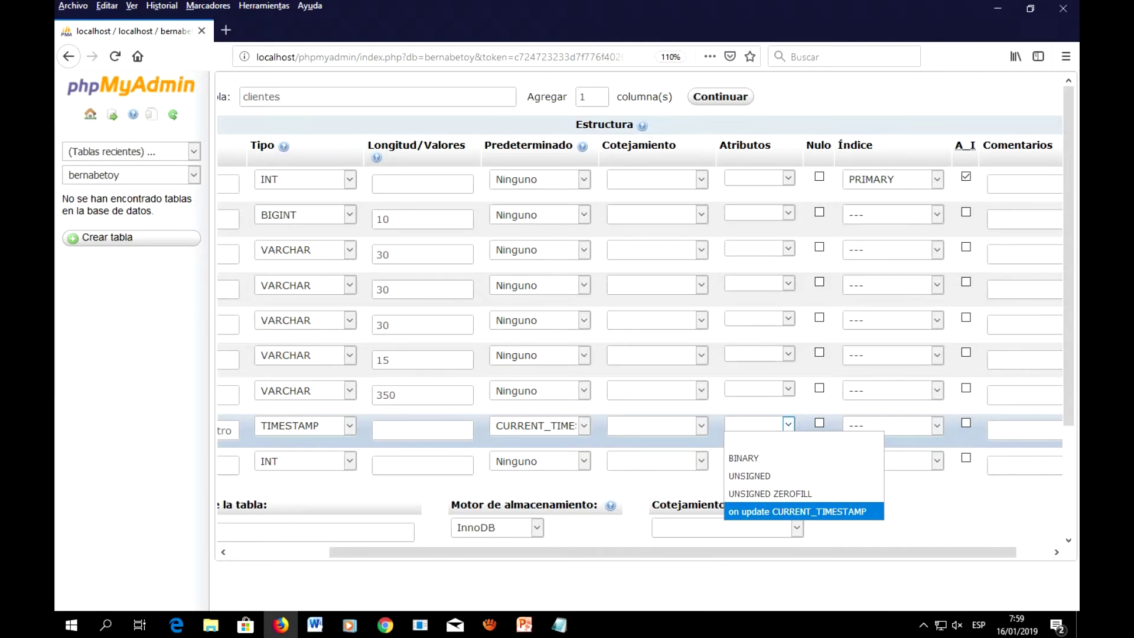
{"action": "key", "text": "Return"}
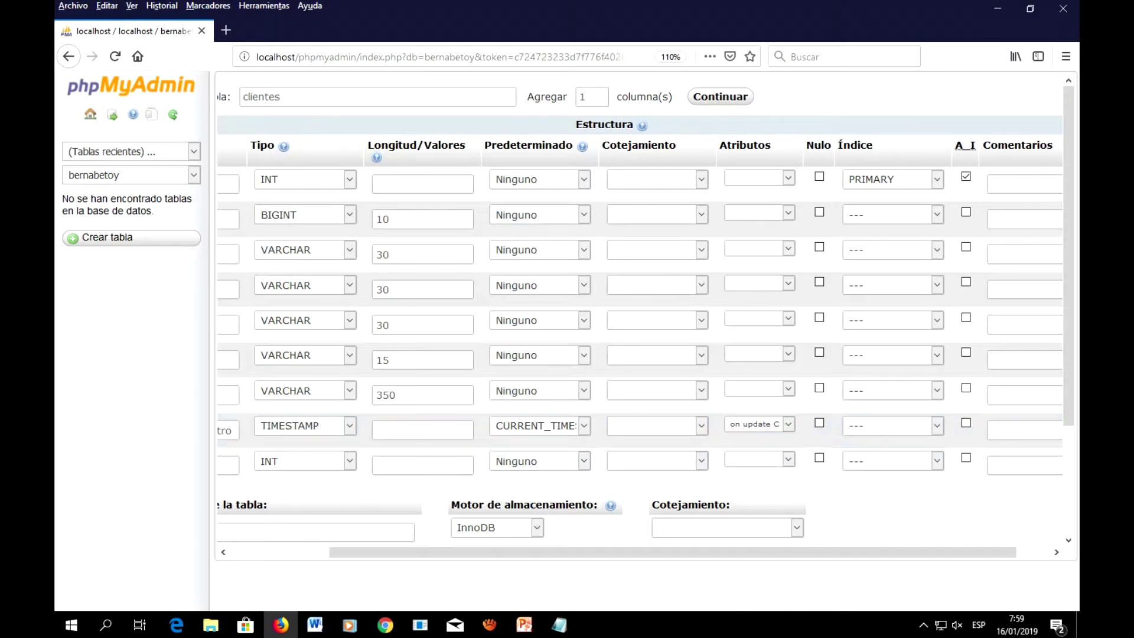
{"action": "left_click_drag", "start_coordinate": [827, 552], "coordinate": [732, 552]}
{"action": "left_click", "coordinate": [939, 425]}
{"action": "left_click", "coordinate": [939, 426]}
{"action": "left_click", "coordinate": [939, 426]}
{"action": "left_click", "coordinate": [939, 425]}
Step: Name the last column 'observaciones' as VARCHAR with length 200, allowing NULL
{"action": "left_click", "coordinate": [283, 464]}
{"action": "type", "text": "observaciones"}
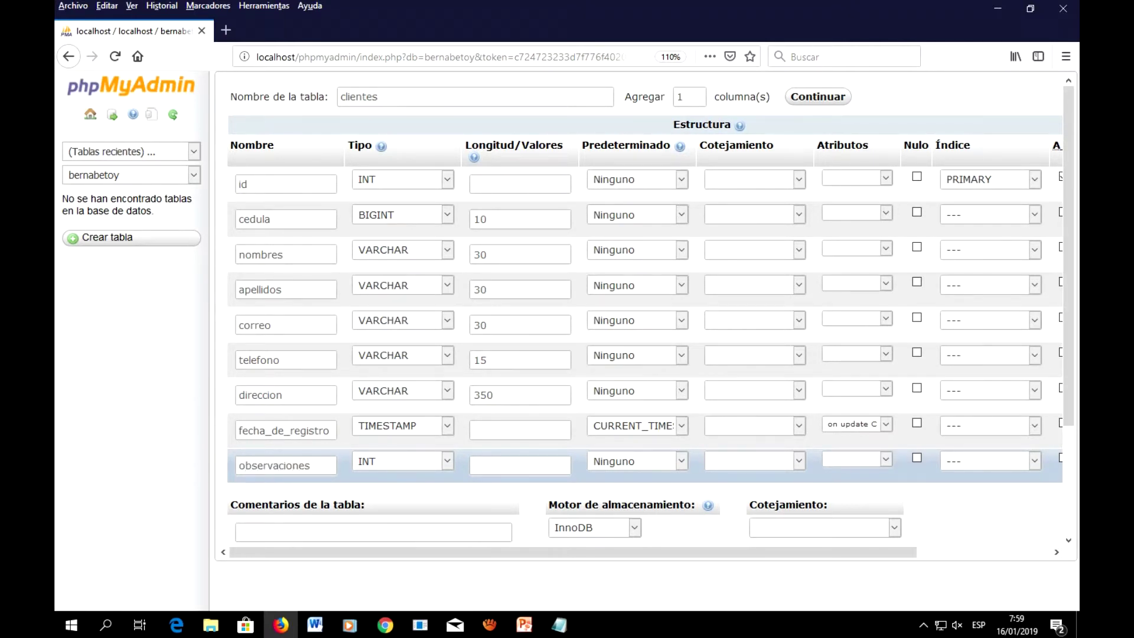
{"action": "left_click", "coordinate": [447, 461]}
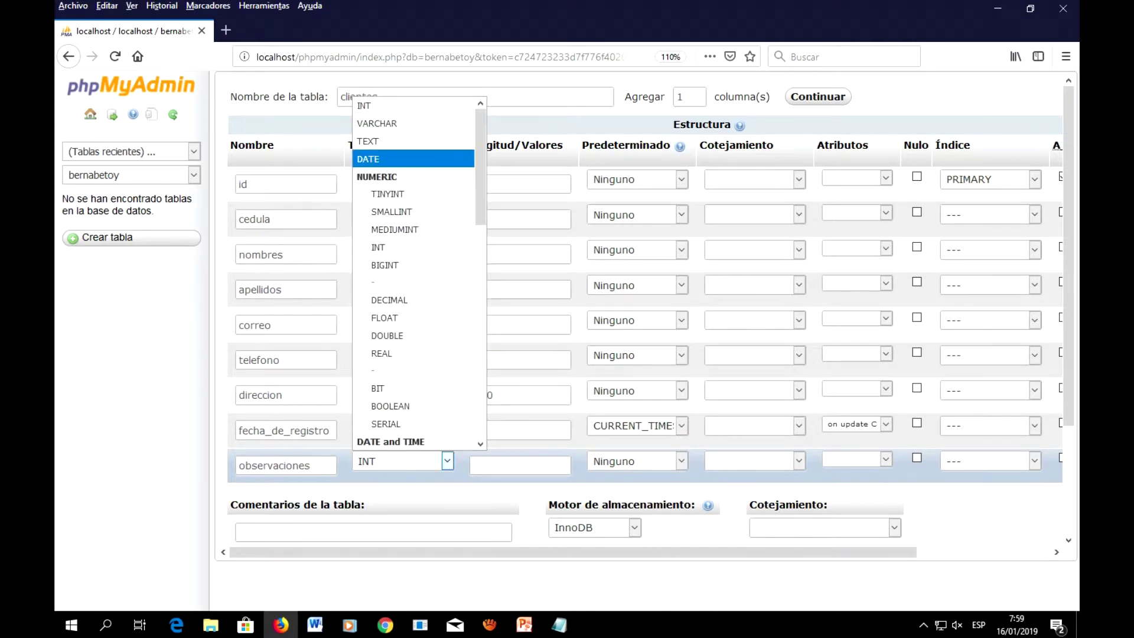
{"action": "left_click", "coordinate": [377, 123]}
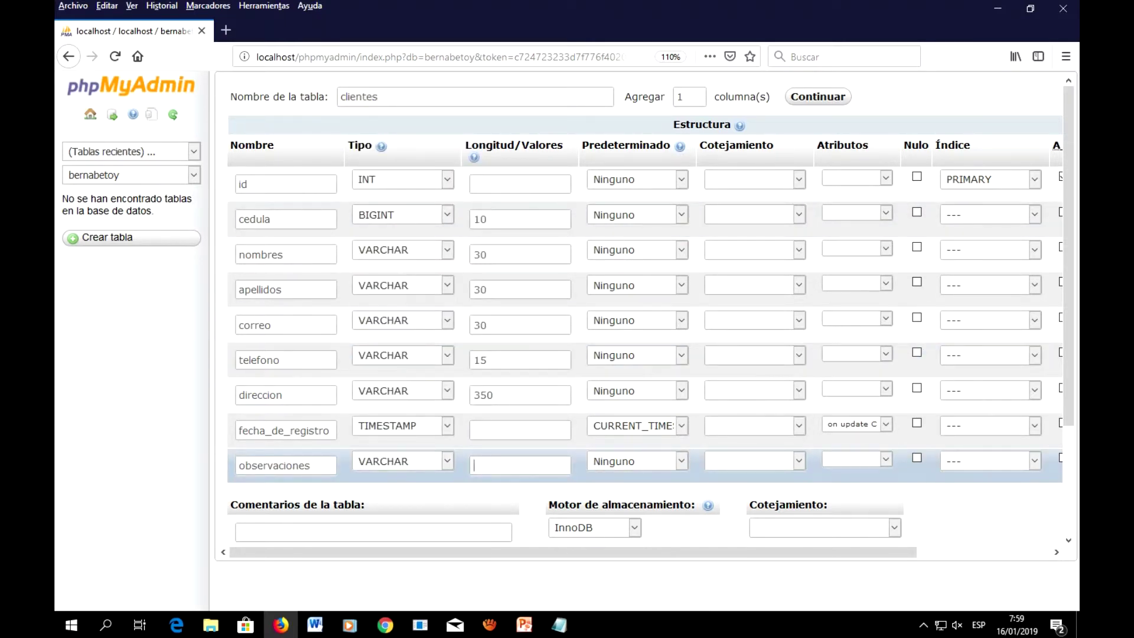
{"action": "key", "text": "BackSpace"}
{"action": "type", "text": "200"}
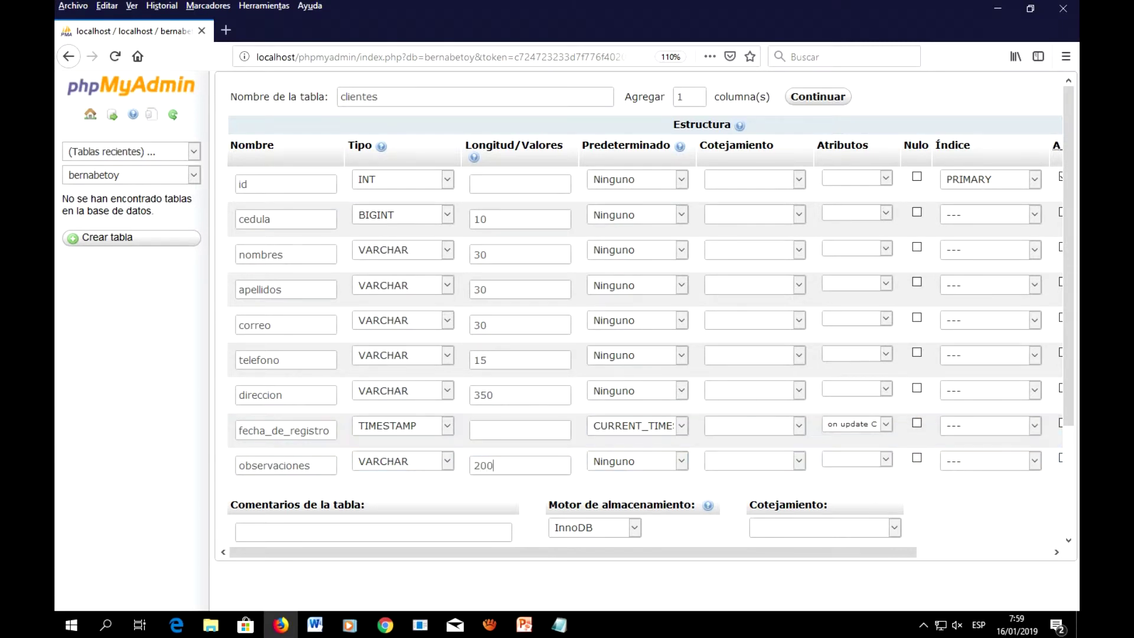
{"action": "left_click_drag", "start_coordinate": [572, 552], "coordinate": [674, 552]}
{"action": "scroll", "coordinate": [643, 319], "scroll_direction": "down", "scroll_amount": 1}
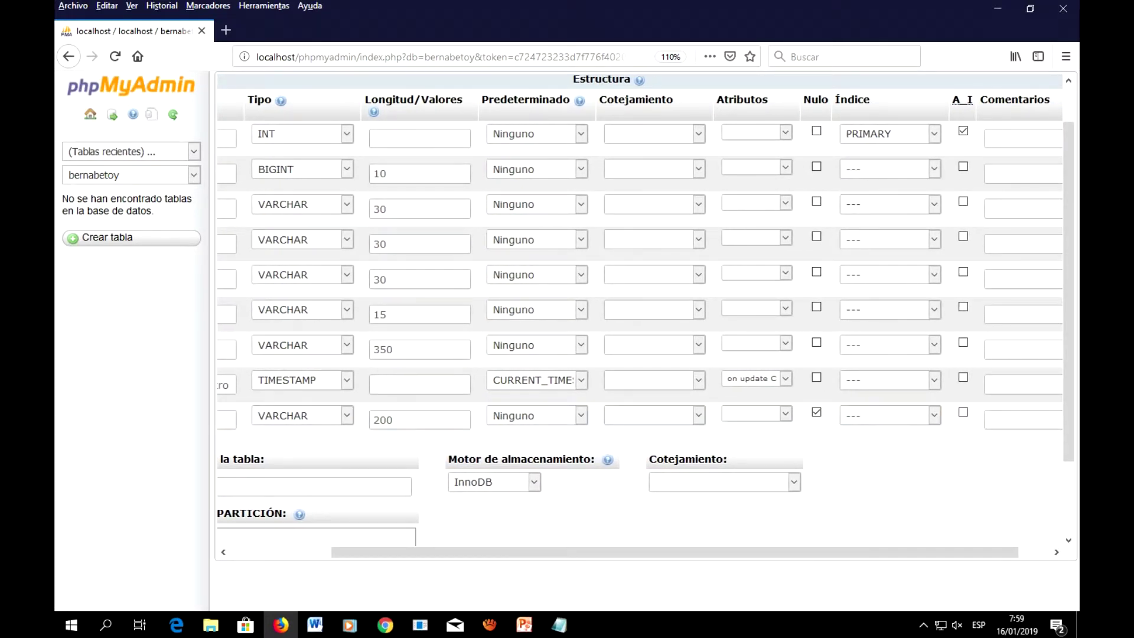
{"action": "left_click_drag", "start_coordinate": [674, 552], "coordinate": [659, 552]}
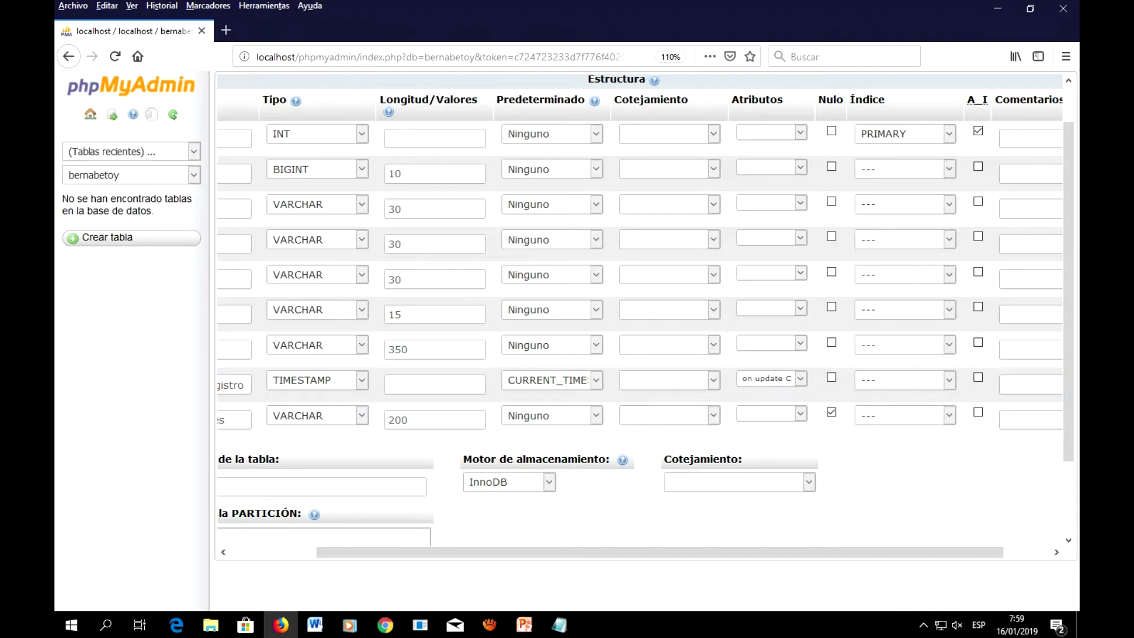
{"action": "left_click_drag", "start_coordinate": [658, 552], "coordinate": [592, 552]}
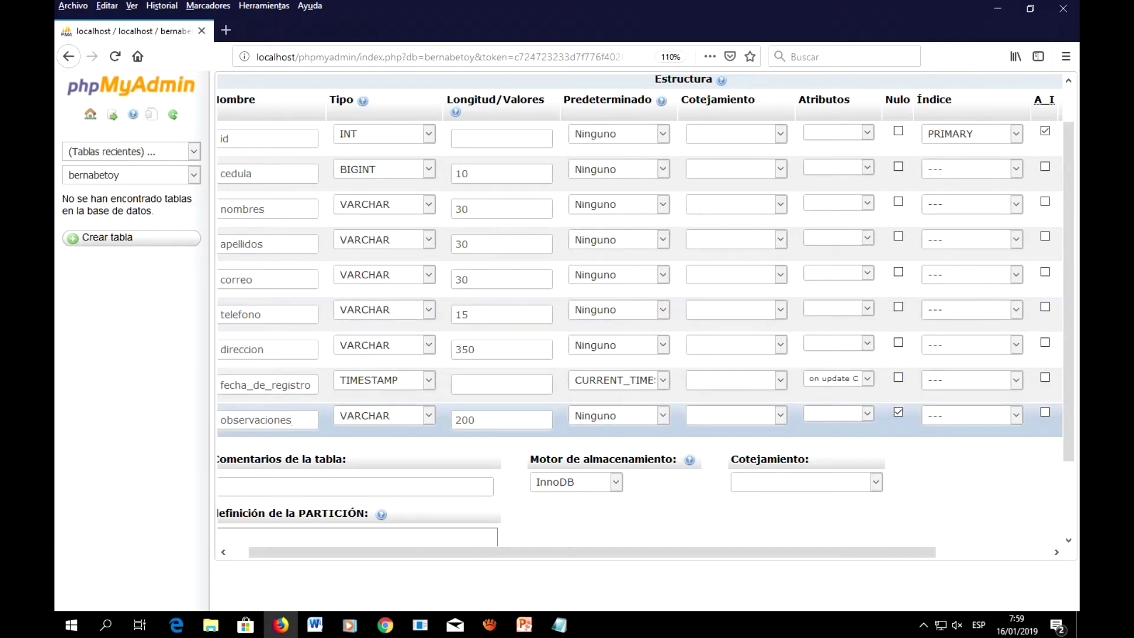
Step: Keep InnoDB as the storage engine for the new nine-column clientes table
{"action": "left_click", "coordinate": [292, 419]}
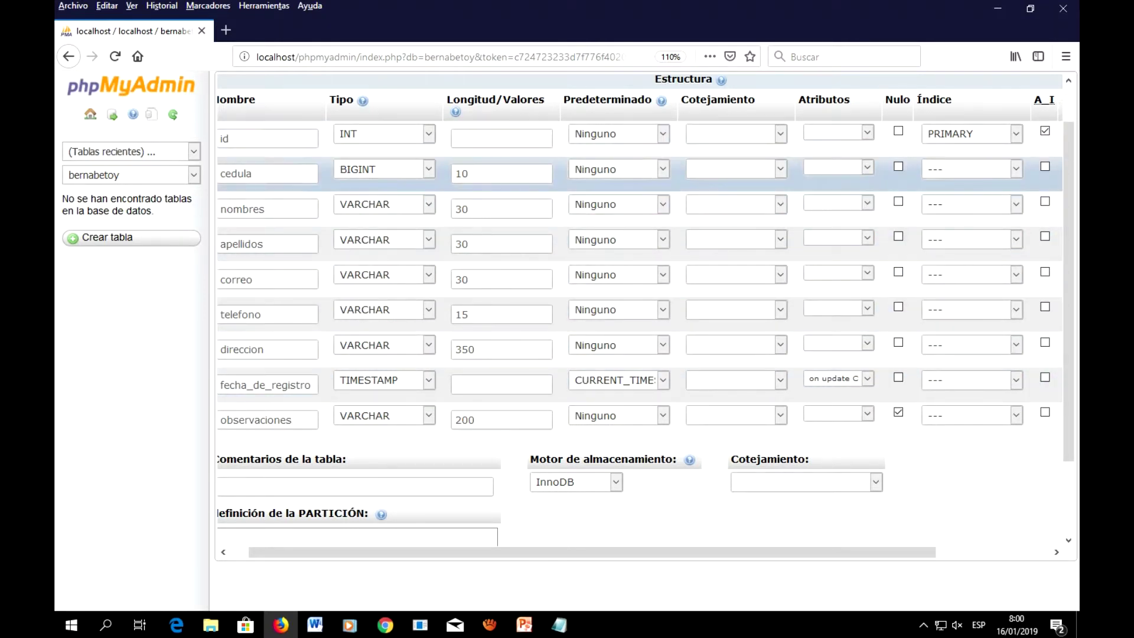
{"action": "left_click_drag", "start_coordinate": [592, 552], "coordinate": [573, 552]}
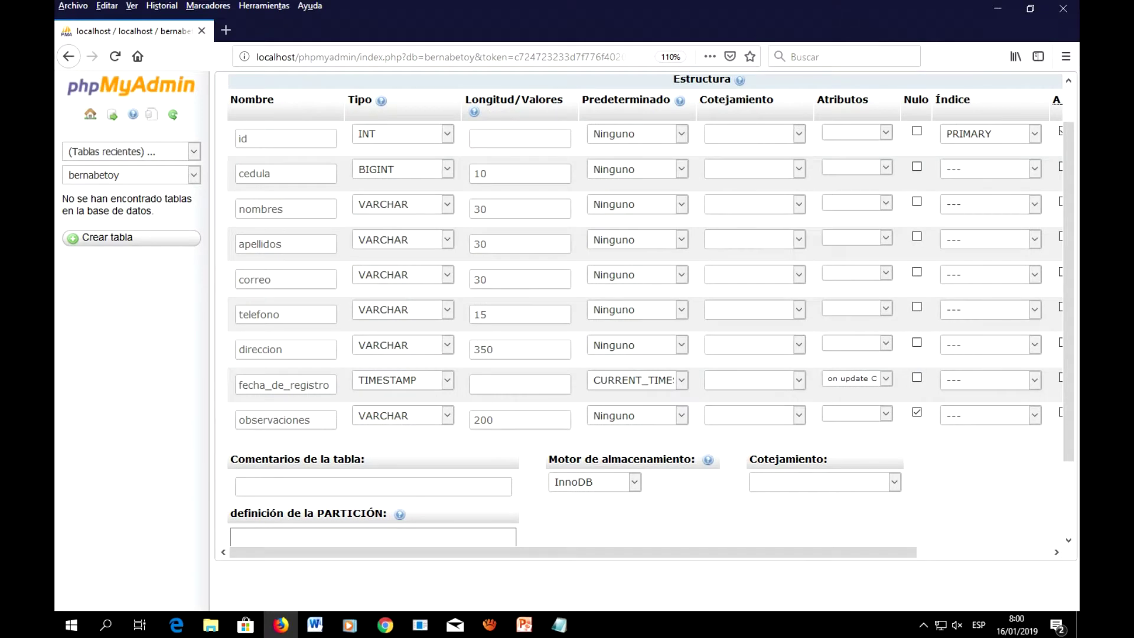
{"action": "left_click", "coordinate": [633, 482]}
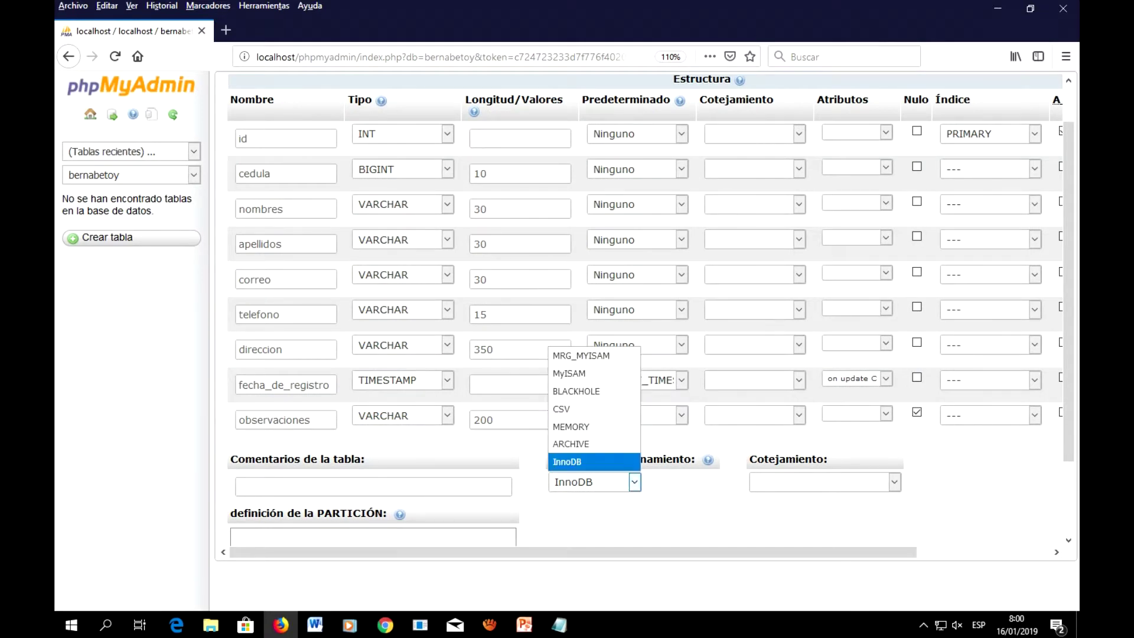
{"action": "left_click", "coordinate": [633, 482]}
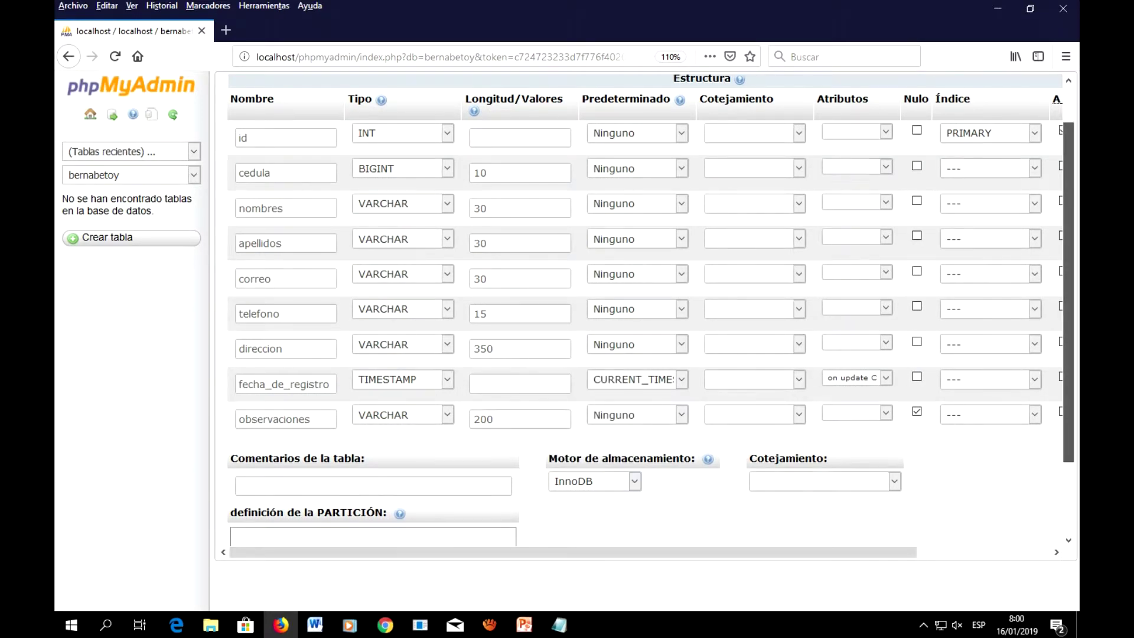
{"action": "scroll", "coordinate": [649, 307], "scroll_direction": "down", "scroll_amount": 3}
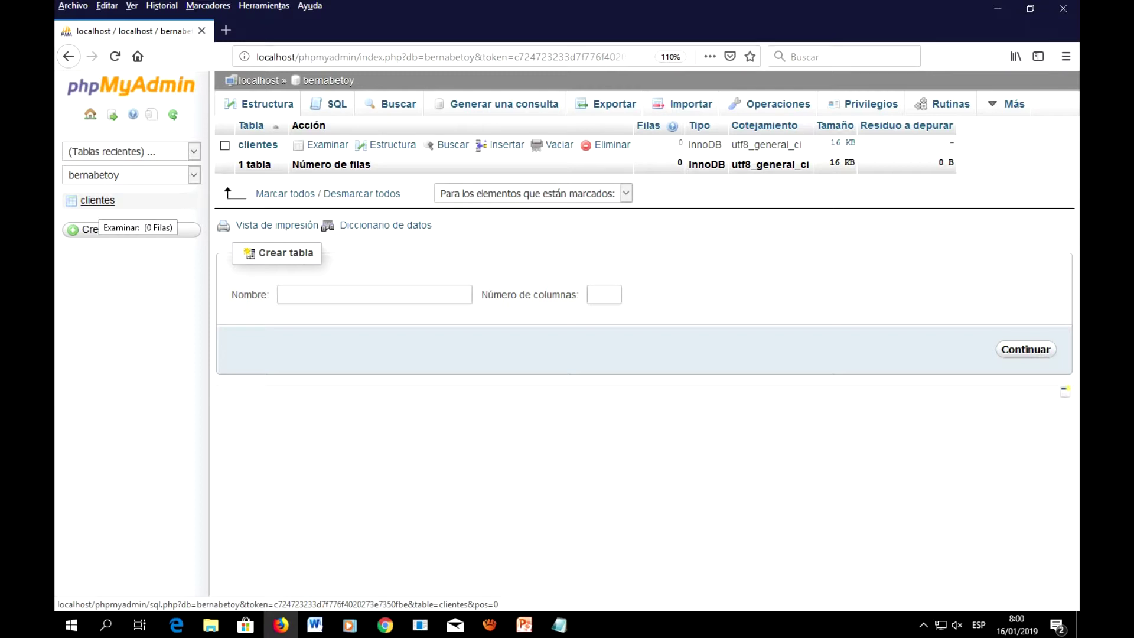
Step: Open the clientes table structure and choose to add one column after an existing column
{"action": "left_click", "coordinate": [98, 201]}
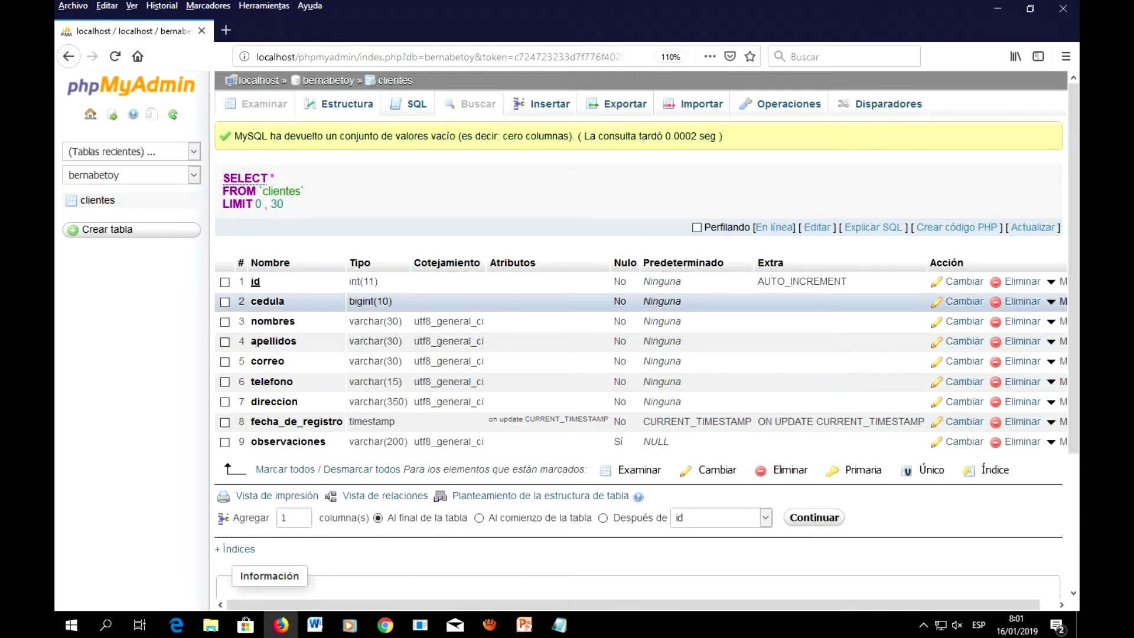
{"action": "left_click", "coordinate": [765, 517]}
{"action": "left_click", "coordinate": [602, 517]}
{"action": "left_click", "coordinate": [766, 517]}
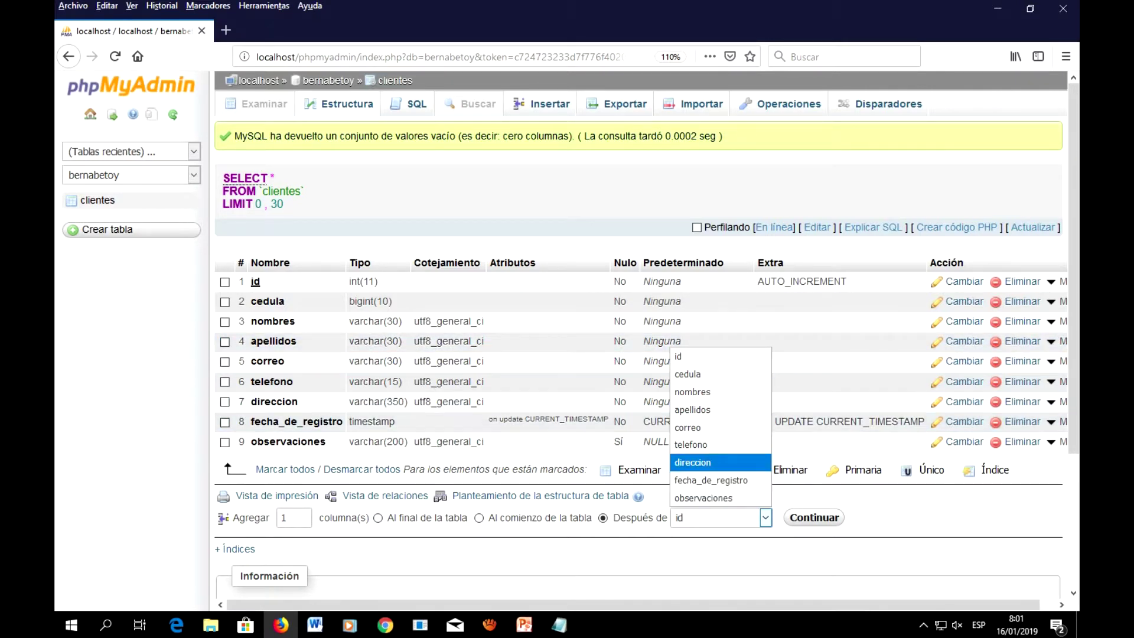
Step: Place the new column after correo and enter edad with length 2 in its form
{"action": "left_click", "coordinate": [692, 427]}
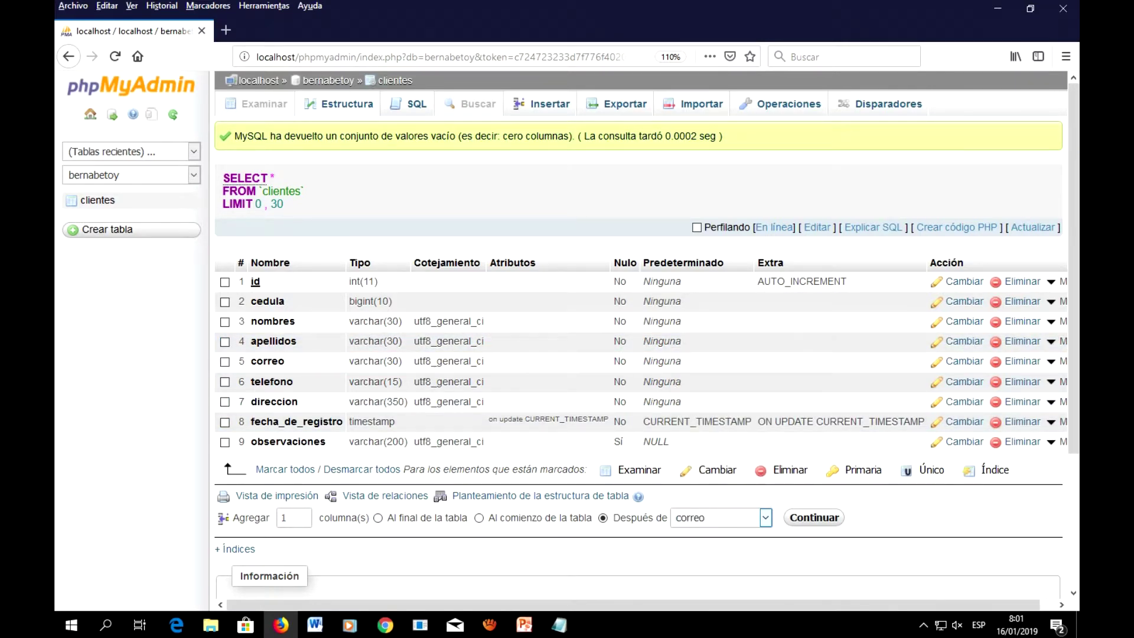
{"action": "left_click", "coordinate": [813, 517]}
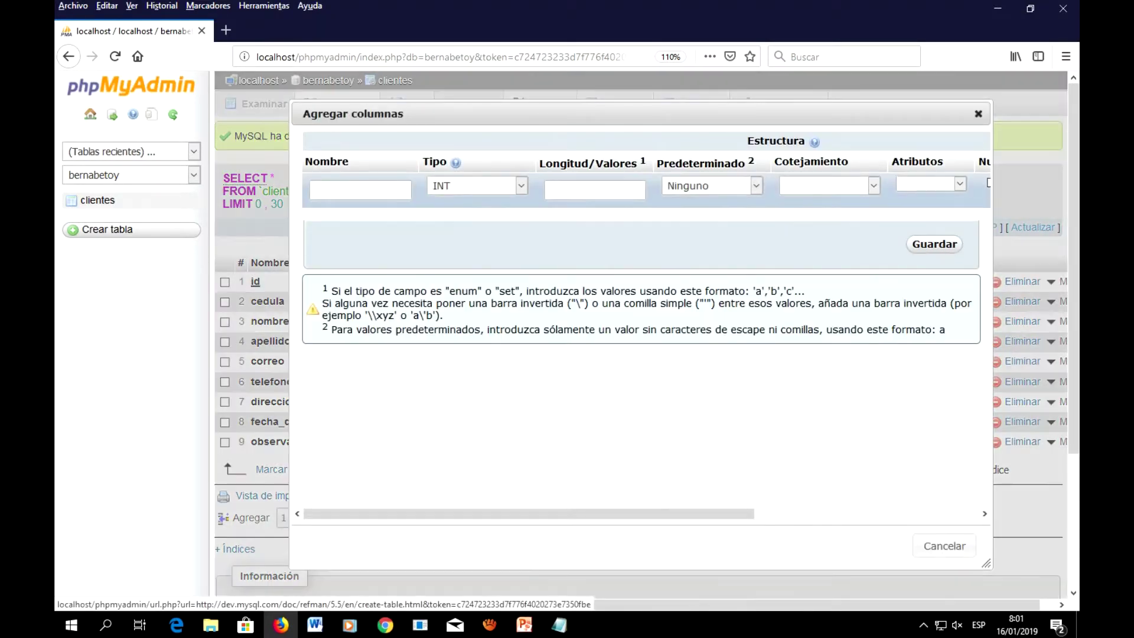
{"action": "type", "text": "edad"}
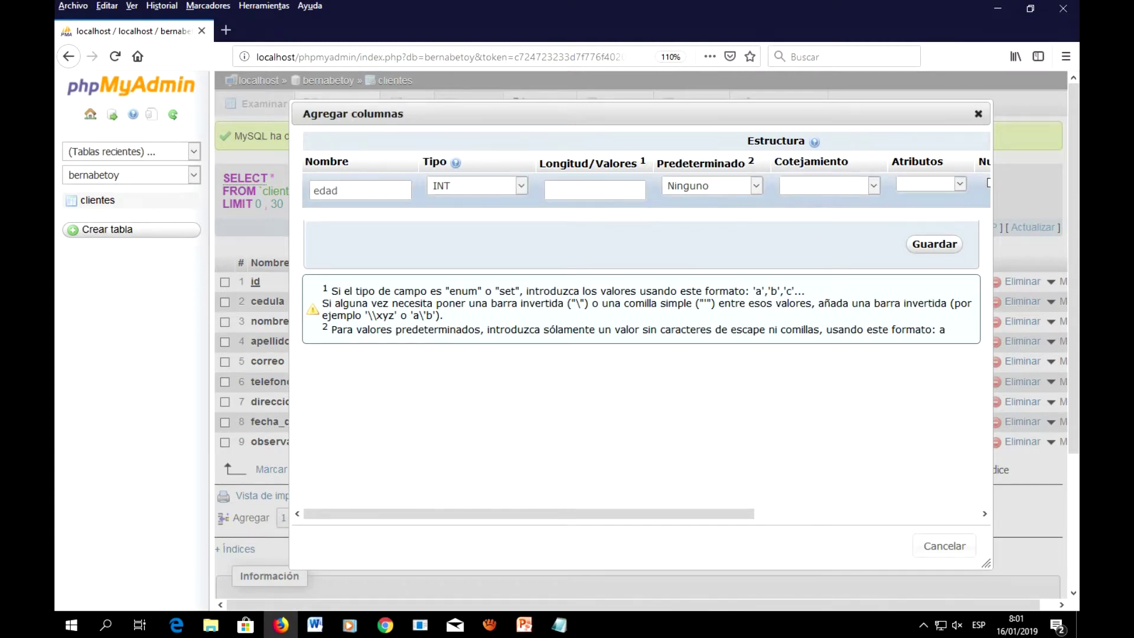
{"action": "type", "text": "2"}
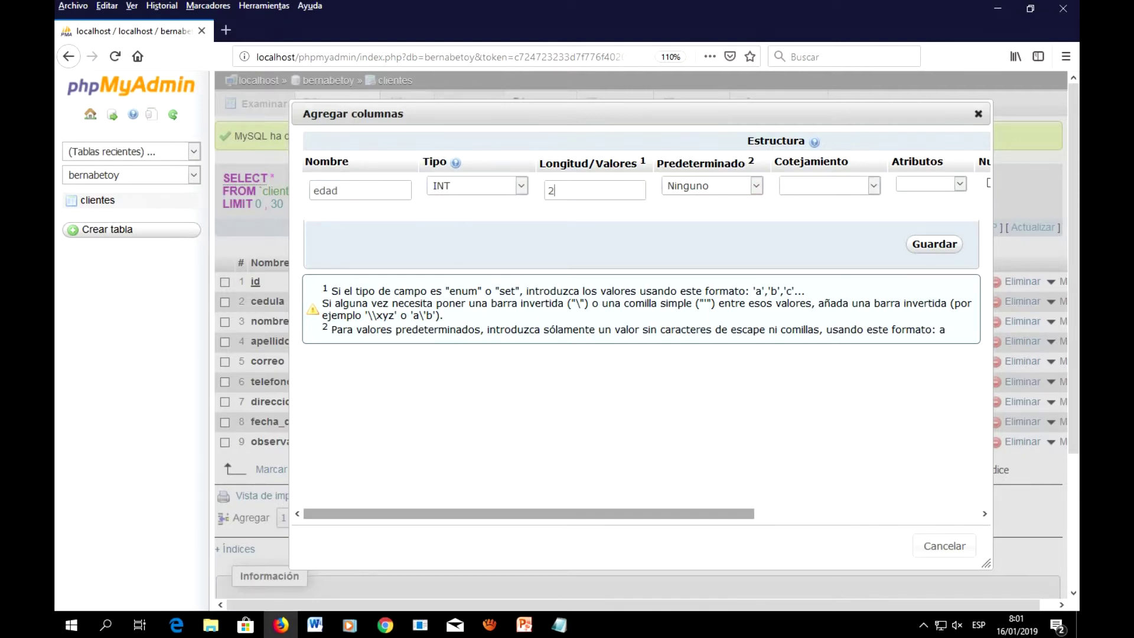
{"action": "scroll", "coordinate": [531, 513], "scroll_direction": "right", "scroll_amount": 1}
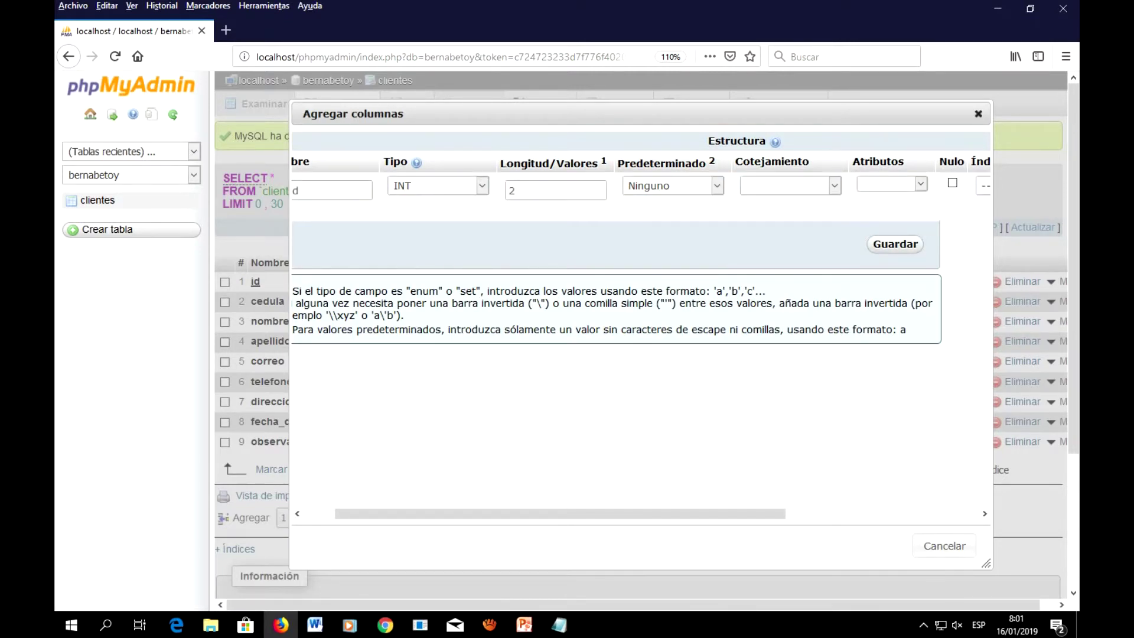
Step: Try saving edad, dismiss the missing-value warning, and cancel both column forms
{"action": "left_click", "coordinate": [894, 243]}
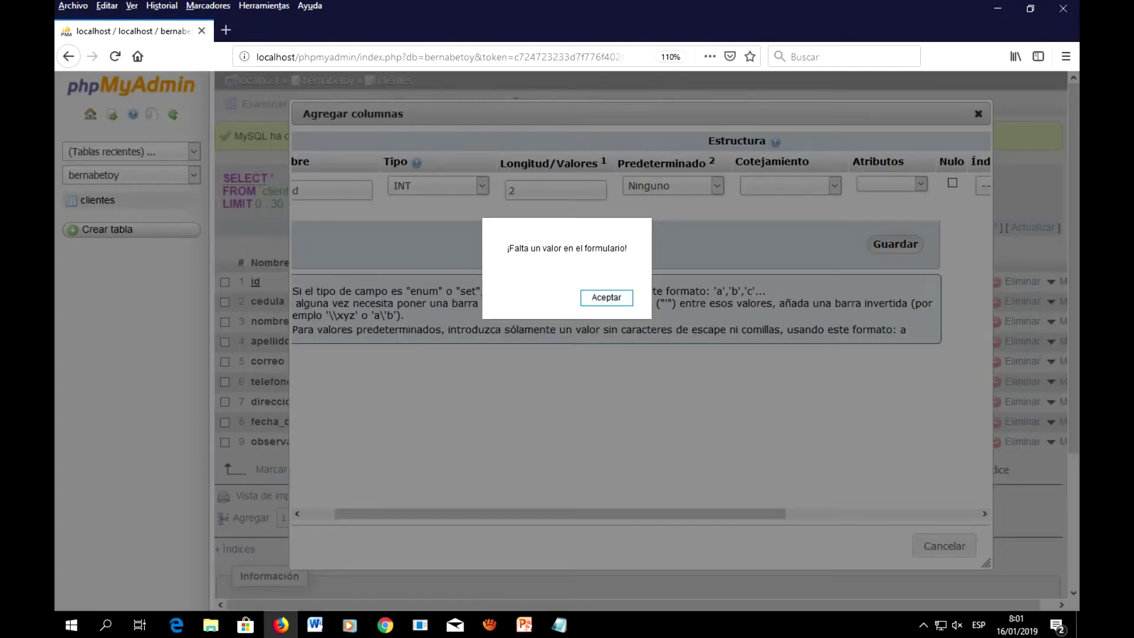
{"action": "left_click", "coordinate": [606, 297]}
{"action": "left_click_drag", "start_coordinate": [560, 513], "coordinate": [528, 514]}
{"action": "left_click", "coordinate": [944, 545]}
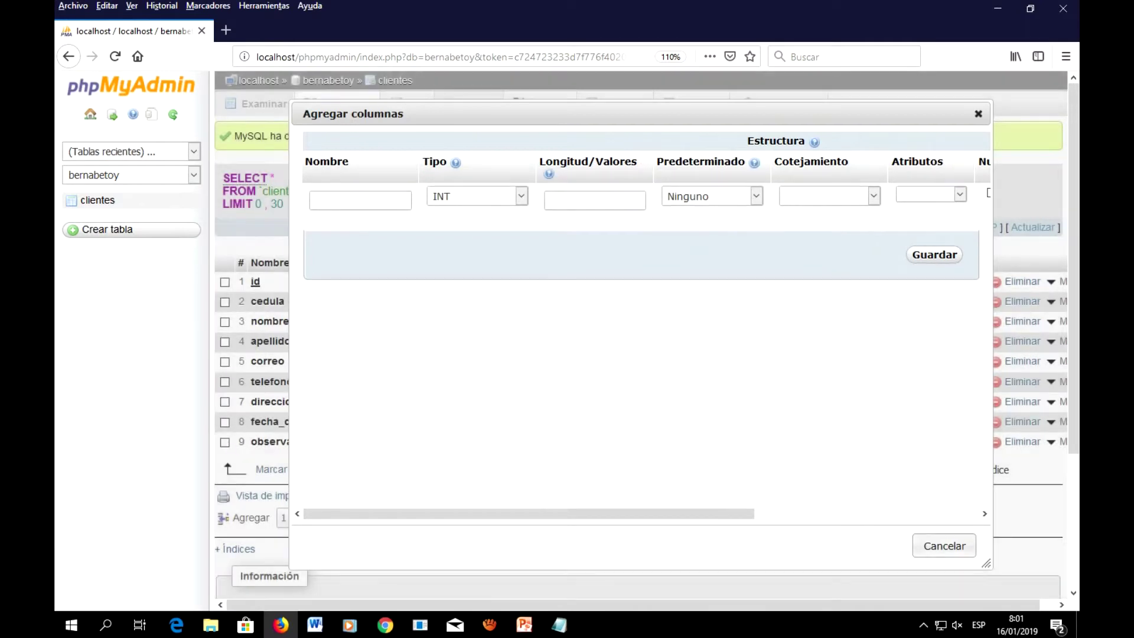
{"action": "left_click", "coordinate": [977, 113]}
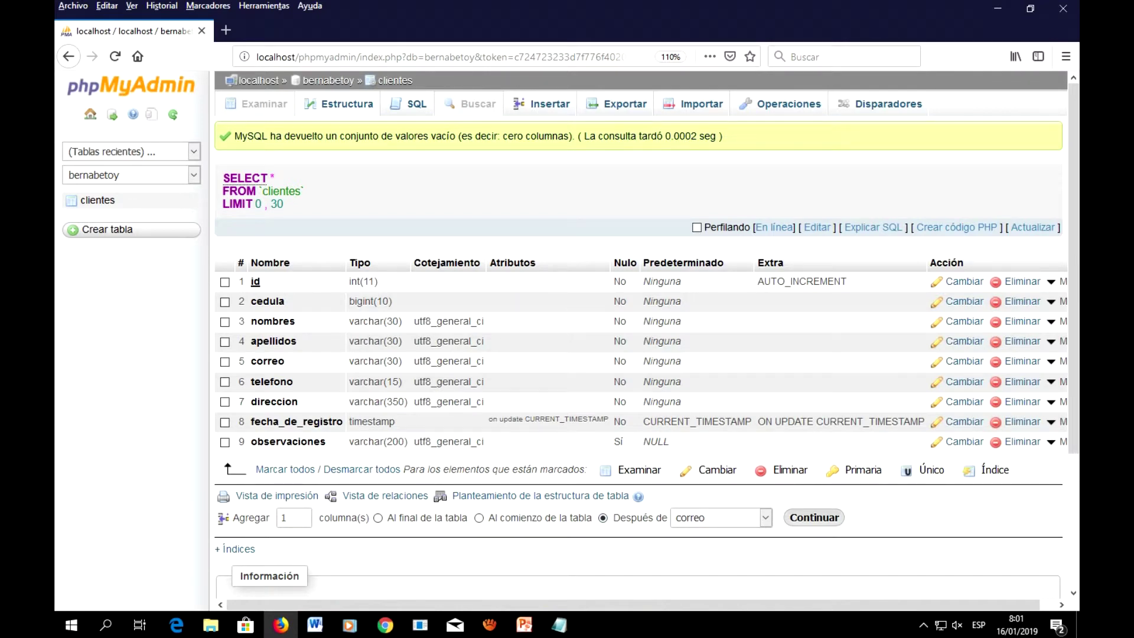
Step: Add the edad column as INT with length 2 after correo and save it
{"action": "left_click", "coordinate": [814, 517]}
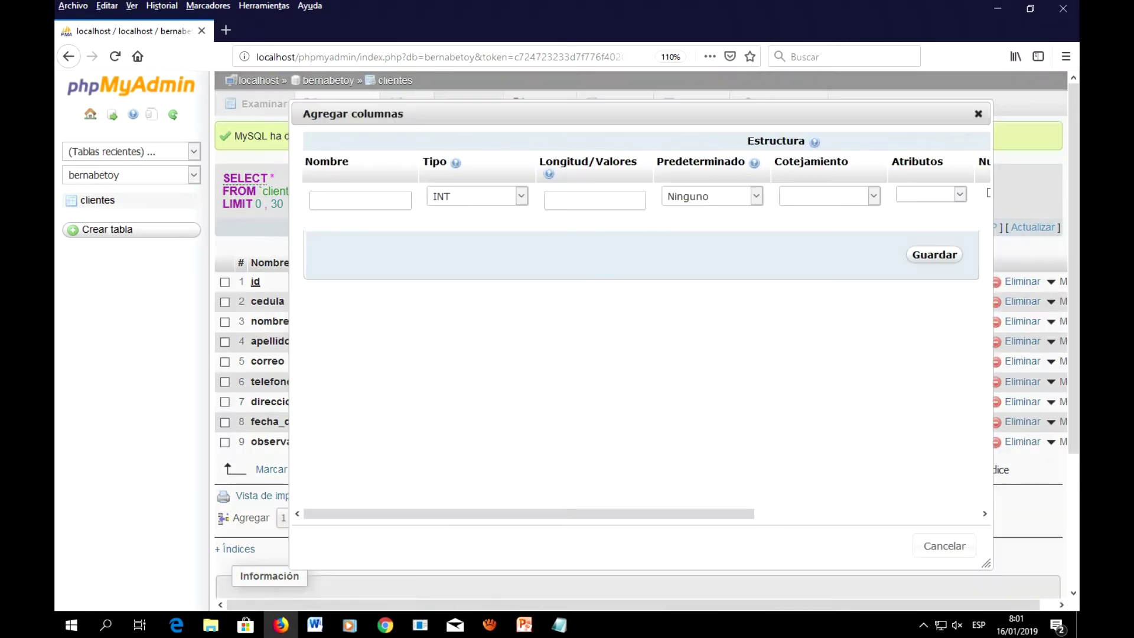
{"action": "type", "text": "edad"}
{"action": "left_click", "coordinate": [477, 196]}
{"action": "left_click", "coordinate": [594, 200]}
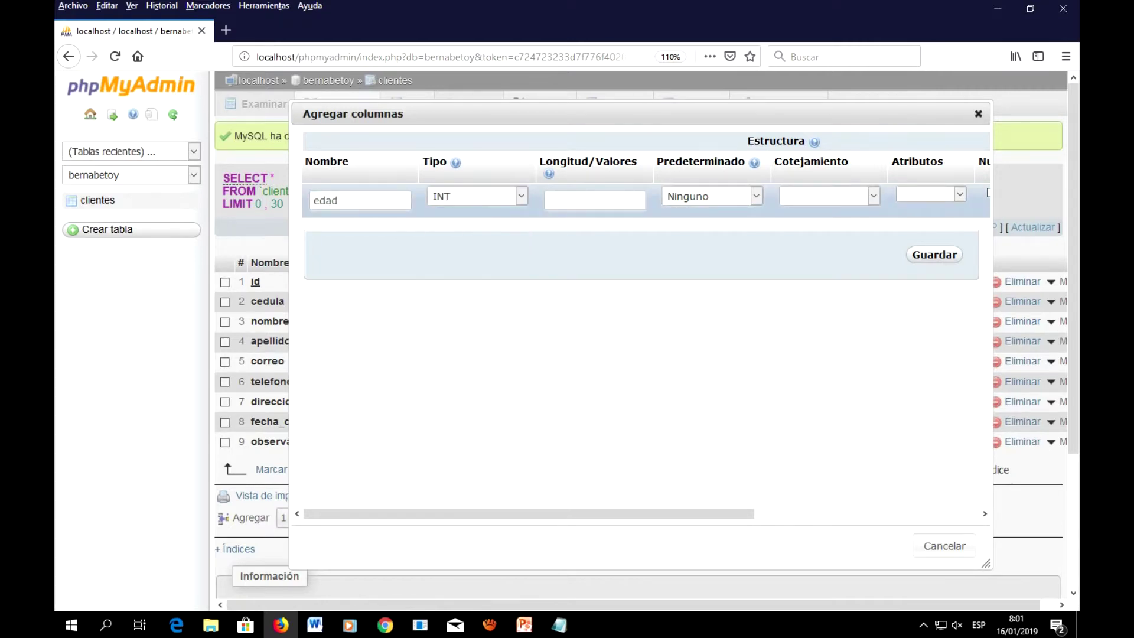
{"action": "type", "text": "2"}
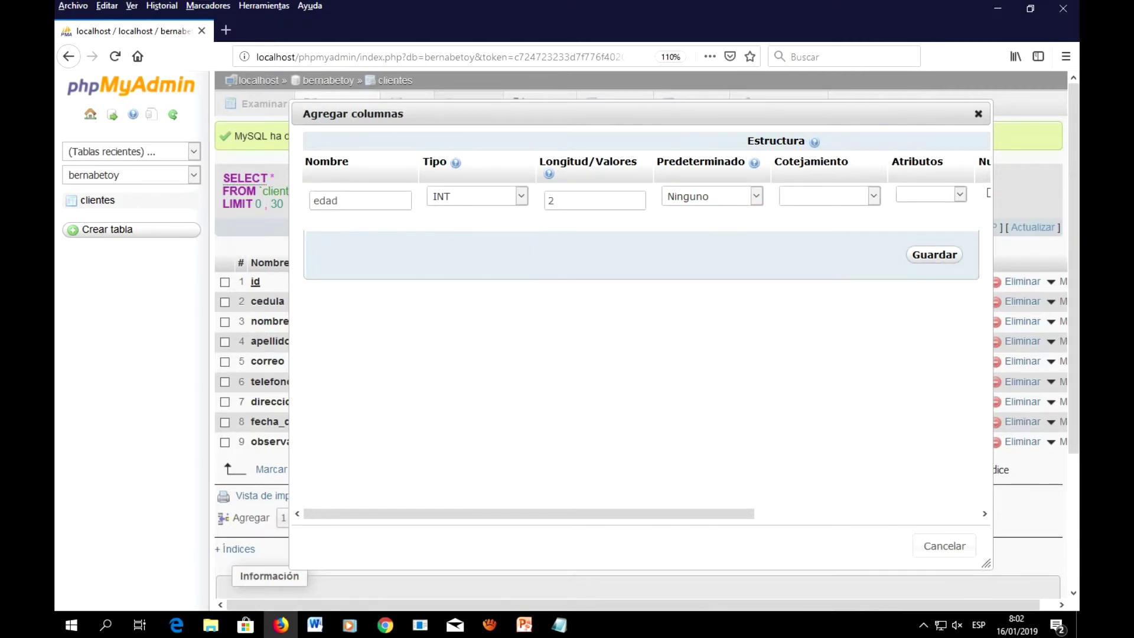
{"action": "key", "text": "Return"}
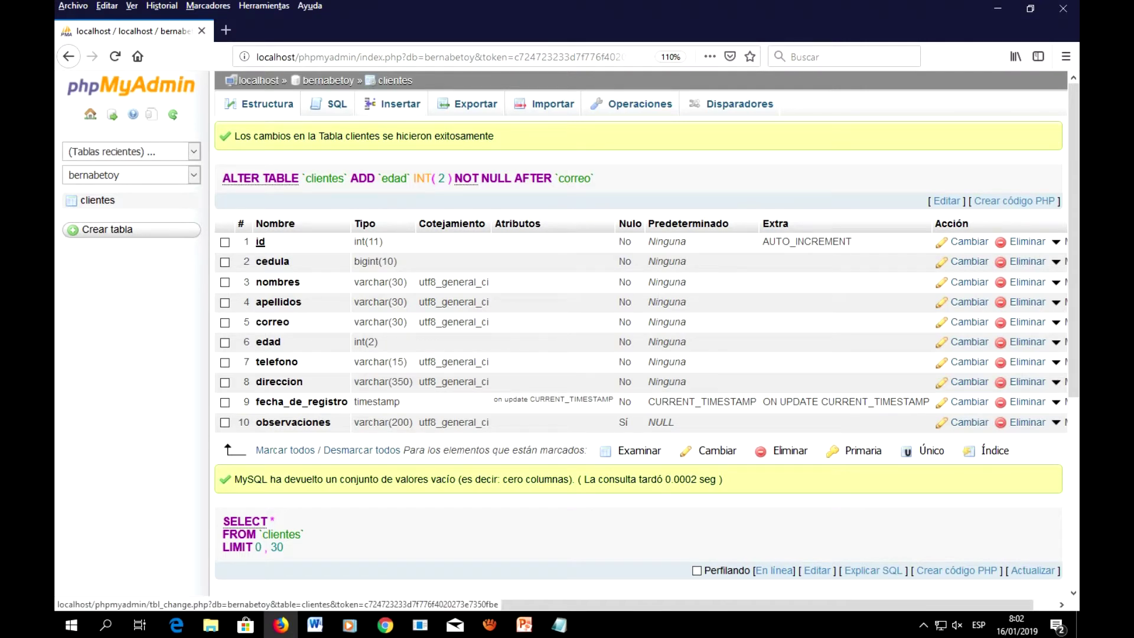
Step: Enter the first client's cedula, names, surnames, e-mail, age 26 and phone number
{"action": "left_click", "coordinate": [393, 104]}
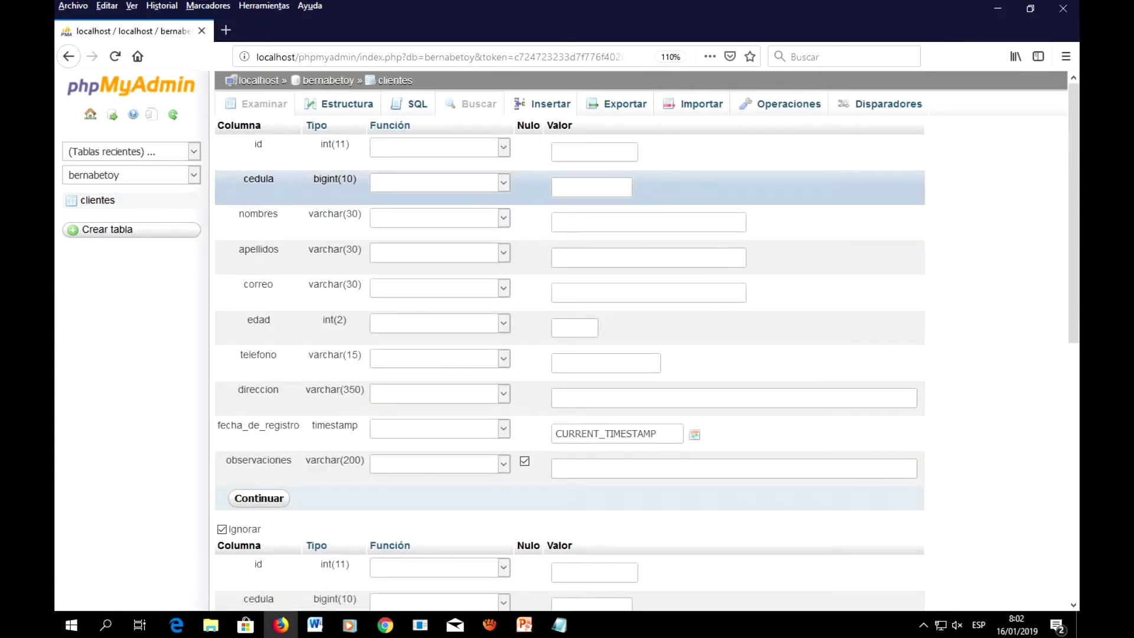
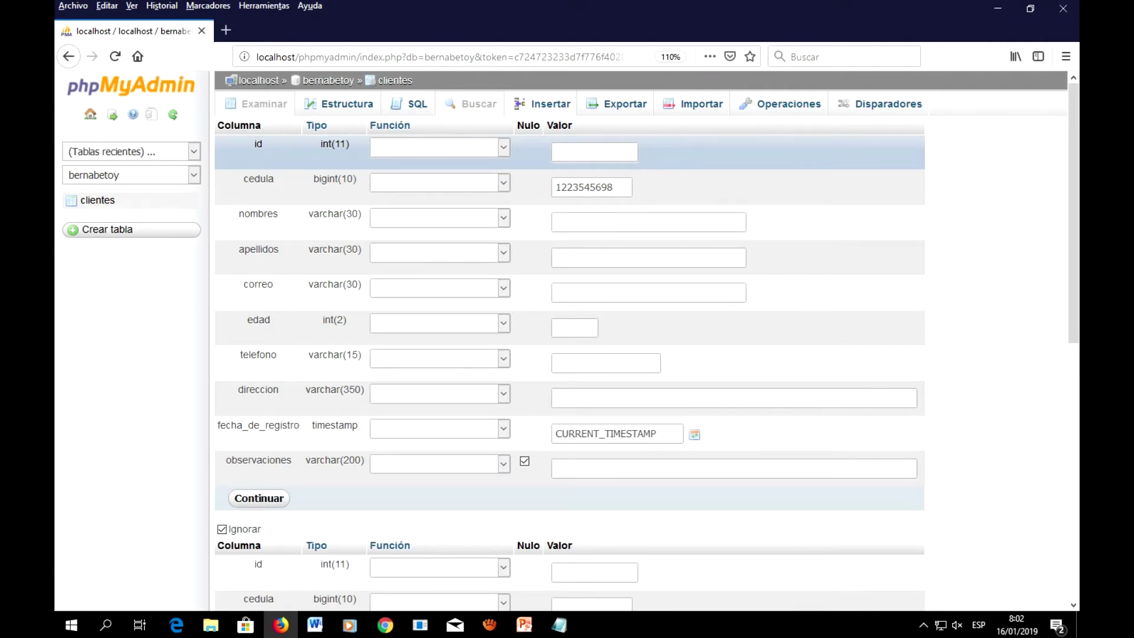
{"action": "left_click", "coordinate": [590, 222]}
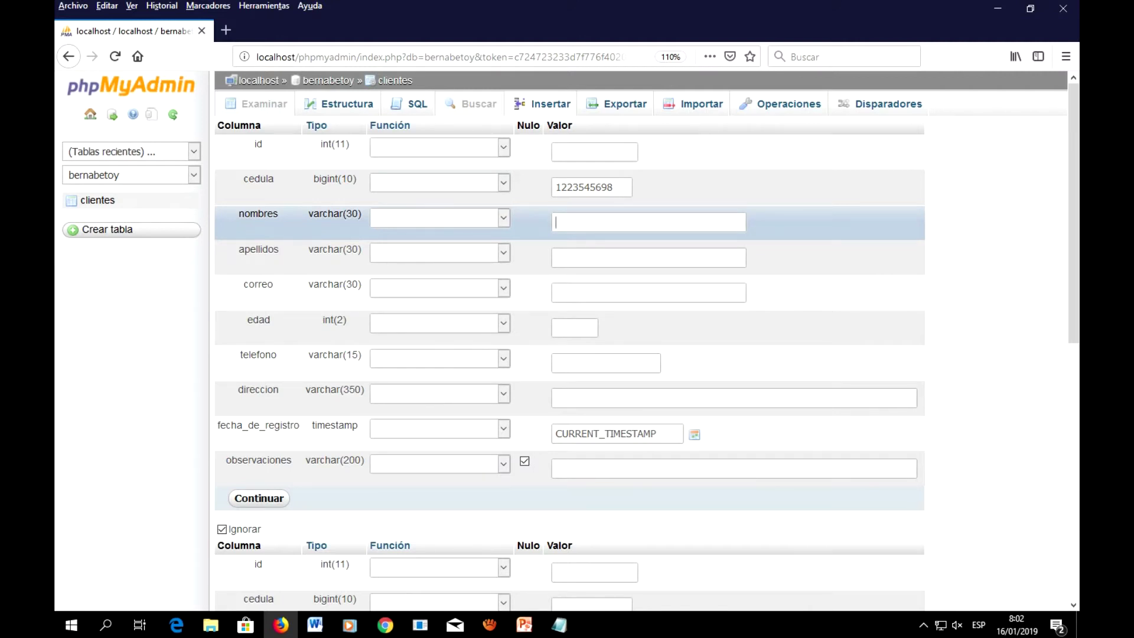
{"action": "key", "text": "Tab"}
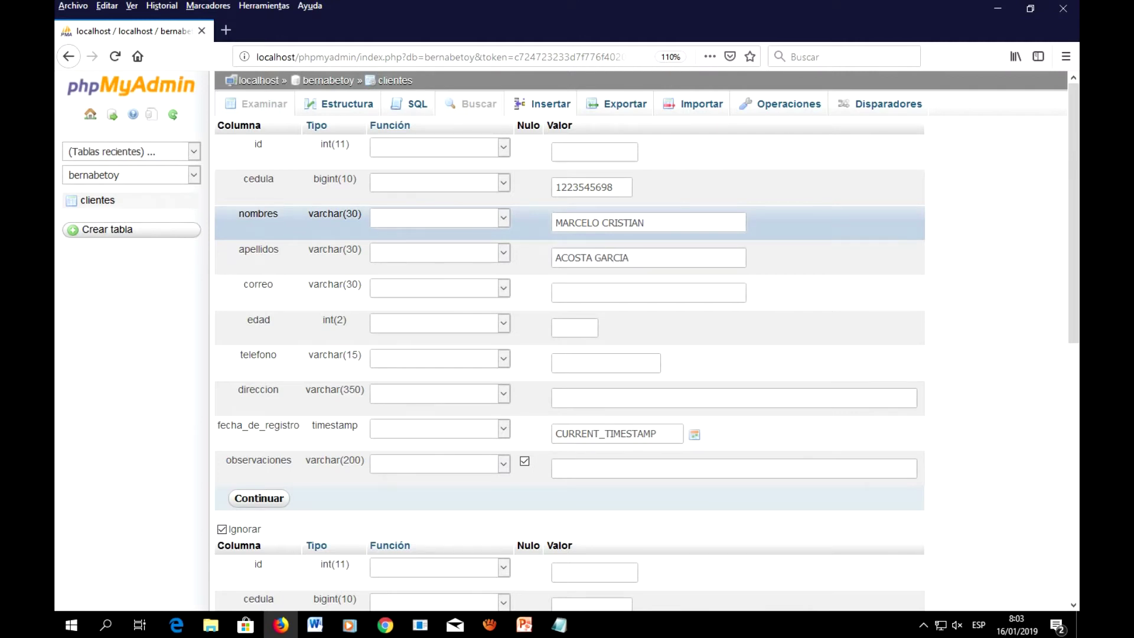
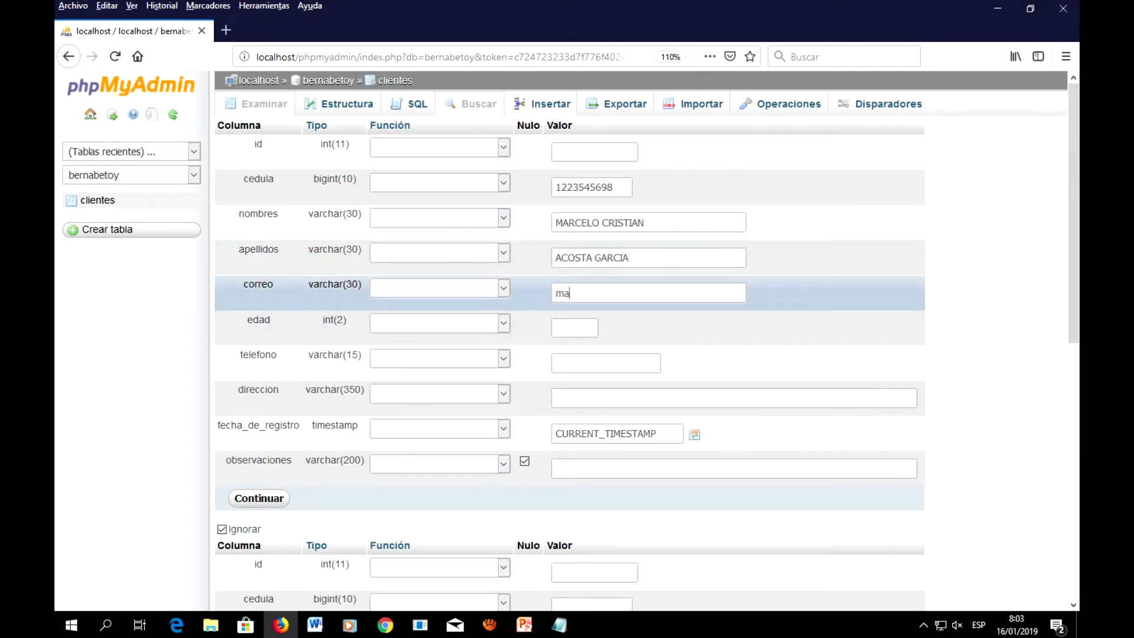
{"action": "type", "text": "26"}
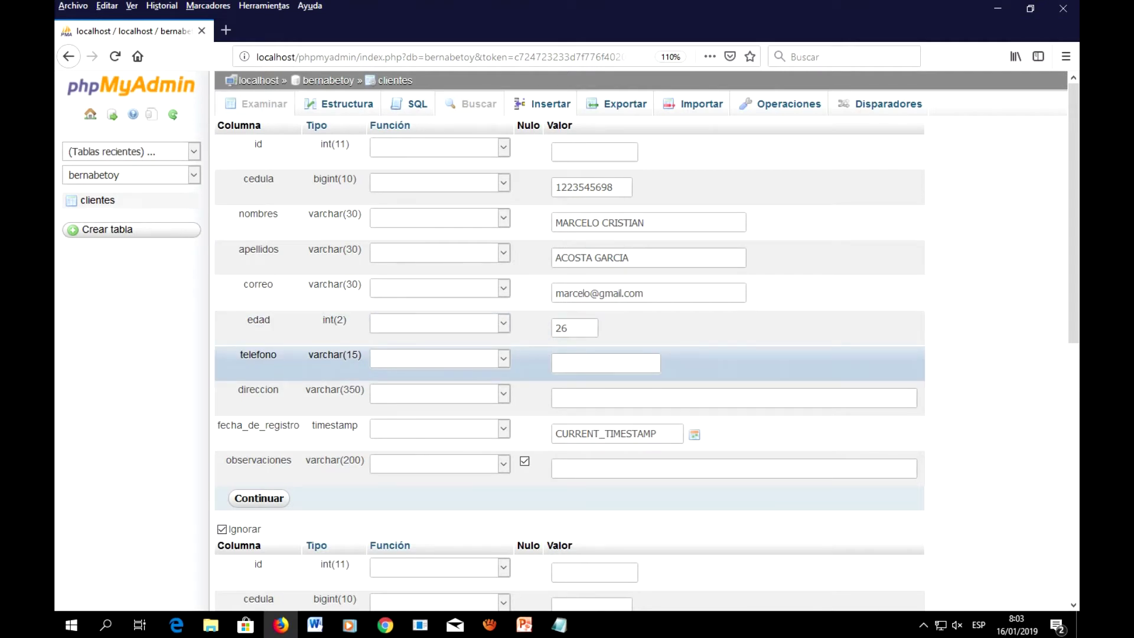
Step: Add the client's address and the note 'No hay novedades', then submit the record
{"action": "left_click", "coordinate": [555, 397]}
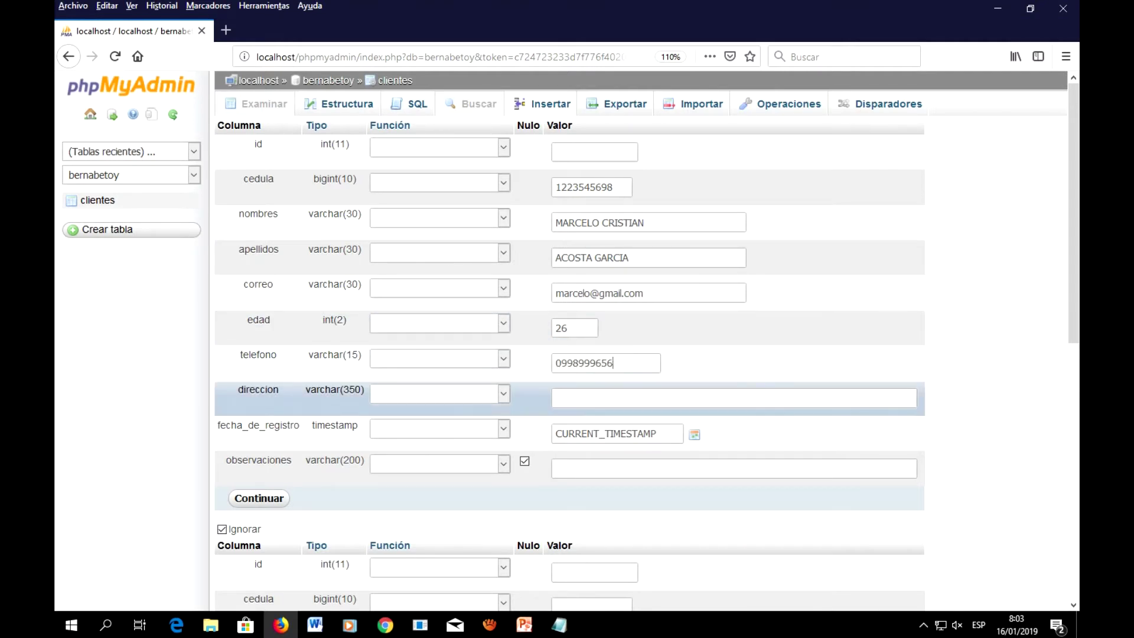
{"action": "type", "text": "AV. 17 de julio y 6 de diciembre"}
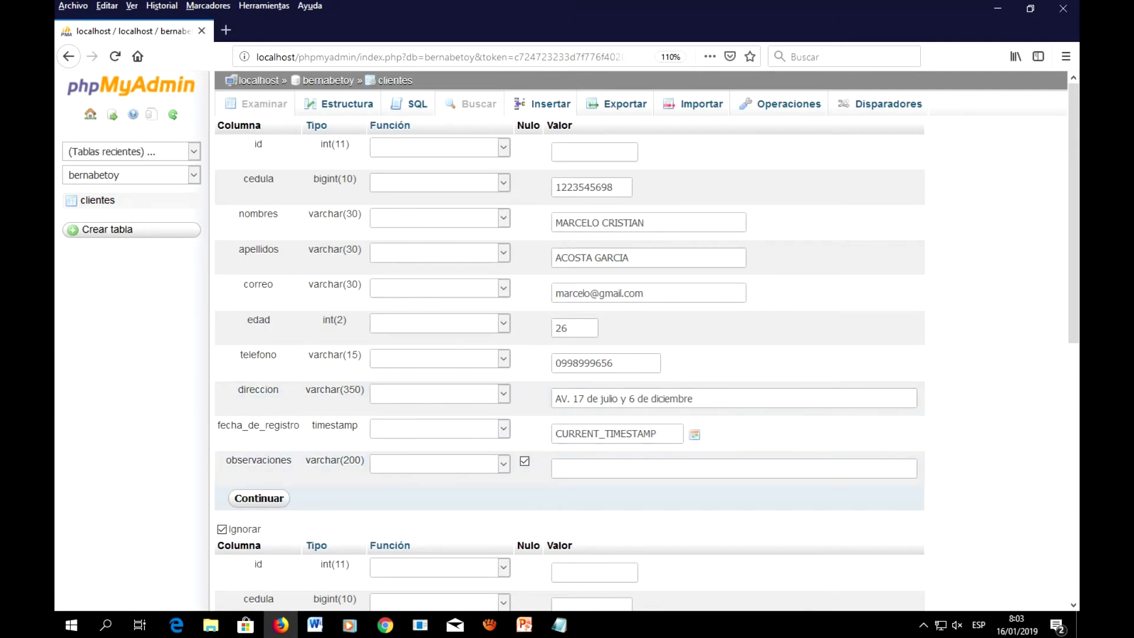
{"action": "left_click", "coordinate": [649, 468]}
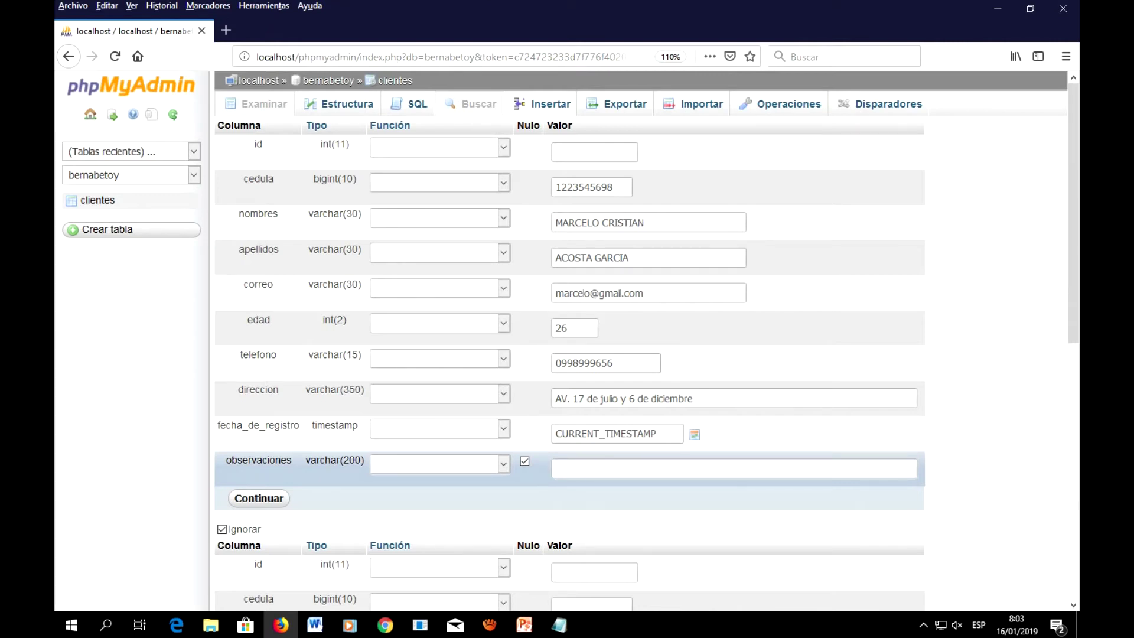
{"action": "type", "text": "No hay nov"}
{"action": "key", "text": "BackSpace"}
{"action": "type", "text": "edades"}
{"action": "scroll", "coordinate": [590, 449], "scroll_direction": "down", "scroll_amount": 3}
{"action": "scroll", "coordinate": [566, 354], "scroll_direction": "down", "scroll_amount": 2}
{"action": "key", "text": "Tab"}
{"action": "key", "text": "Return"}
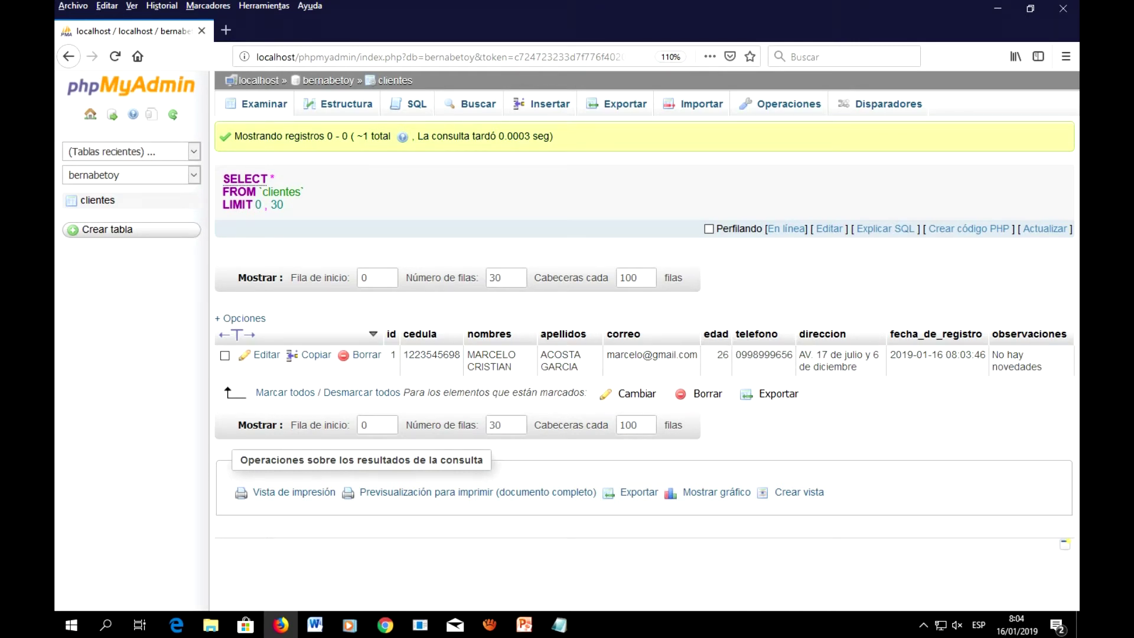
Step: Open a blank clientes insert form, keeping insertion as a new row
{"action": "left_click", "coordinate": [542, 104]}
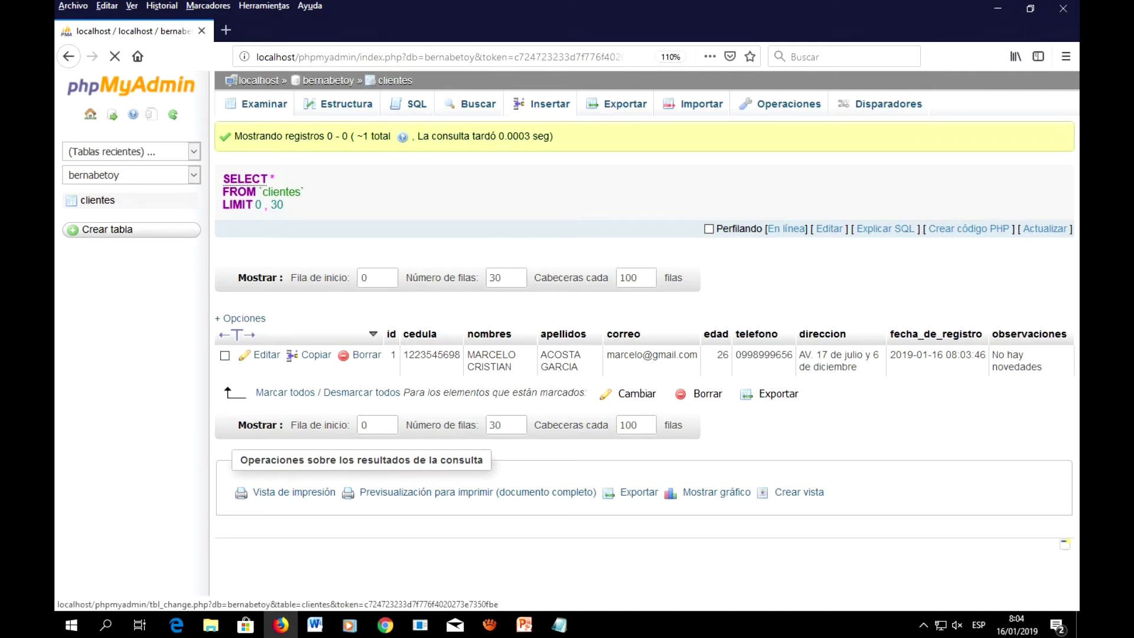
{"action": "scroll", "coordinate": [567, 295], "scroll_direction": "down", "scroll_amount": 8}
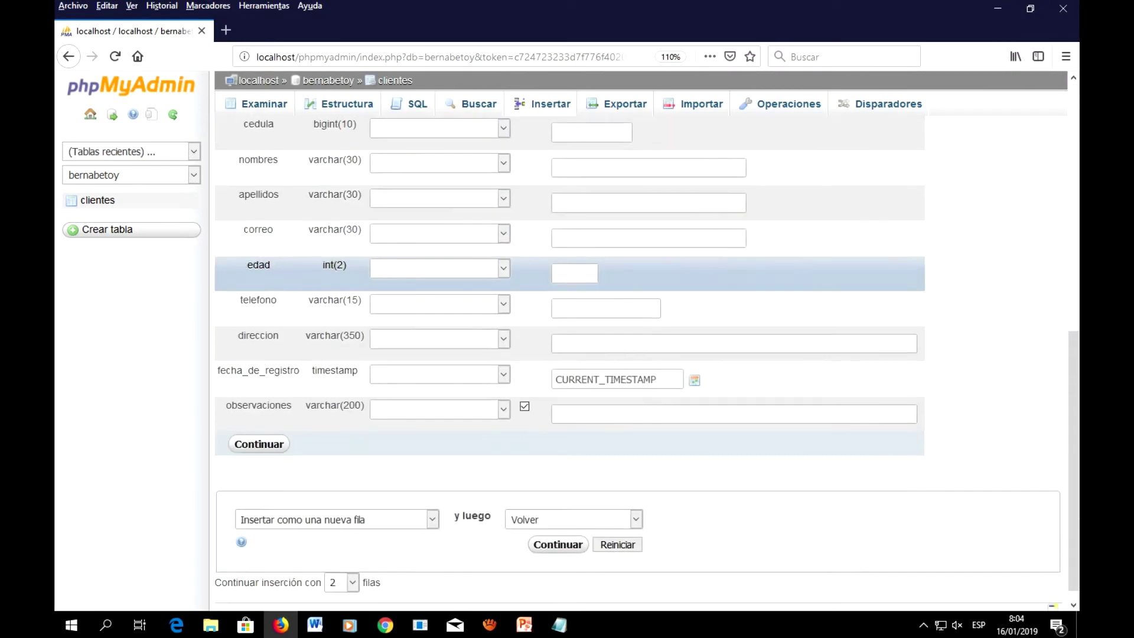
{"action": "scroll", "coordinate": [567, 295], "scroll_direction": "up", "scroll_amount": 2}
{"action": "scroll", "coordinate": [567, 296], "scroll_direction": "down", "scroll_amount": 3}
{"action": "left_click", "coordinate": [432, 504]}
{"action": "left_click", "coordinate": [432, 504]}
Step: Set 'Continuar inserción con' to 15 rows and go to the first Valor field
{"action": "left_click", "coordinate": [353, 567]}
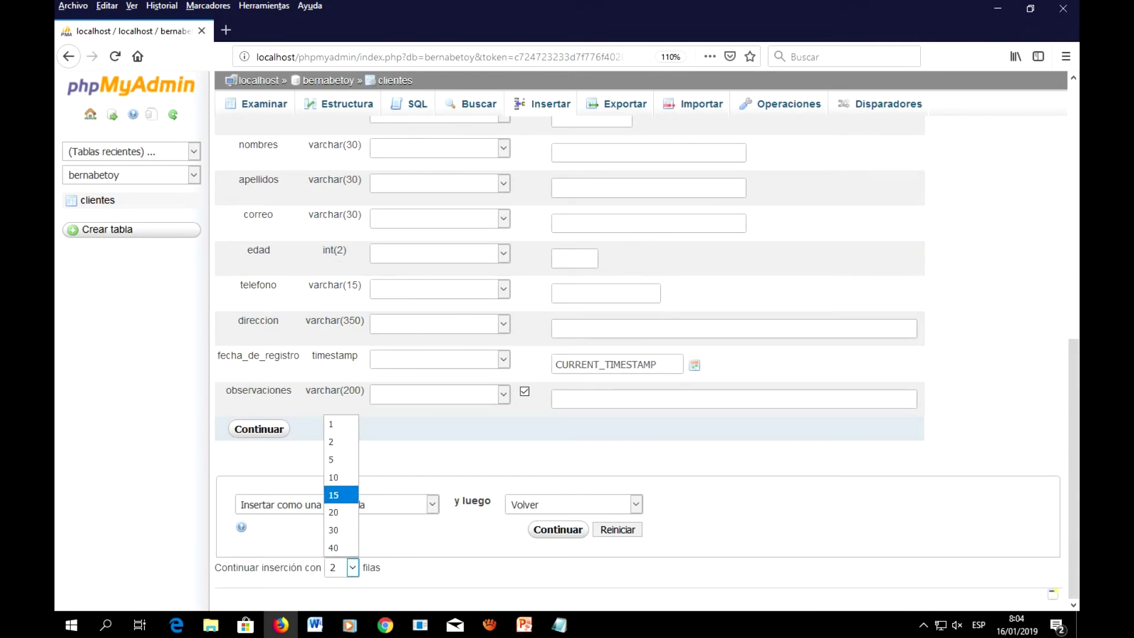
{"action": "left_click", "coordinate": [334, 495]}
{"action": "scroll", "coordinate": [333, 495], "scroll_direction": "down", "scroll_amount": 3}
{"action": "scroll", "coordinate": [333, 328], "scroll_direction": "up", "scroll_amount": 5}
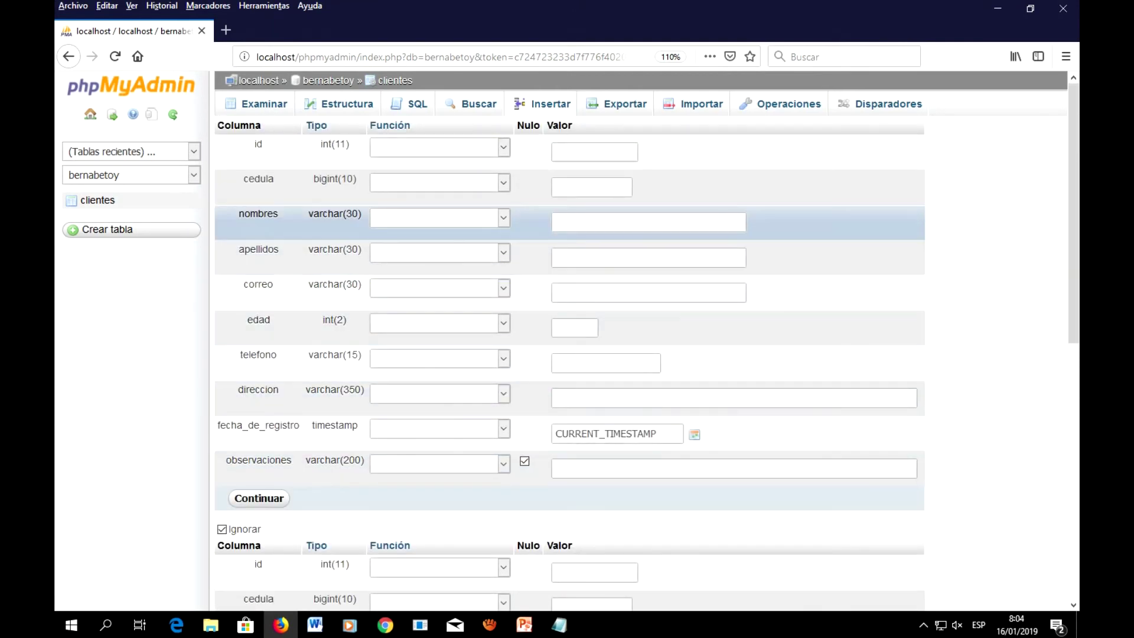
{"action": "left_click", "coordinate": [590, 186]}
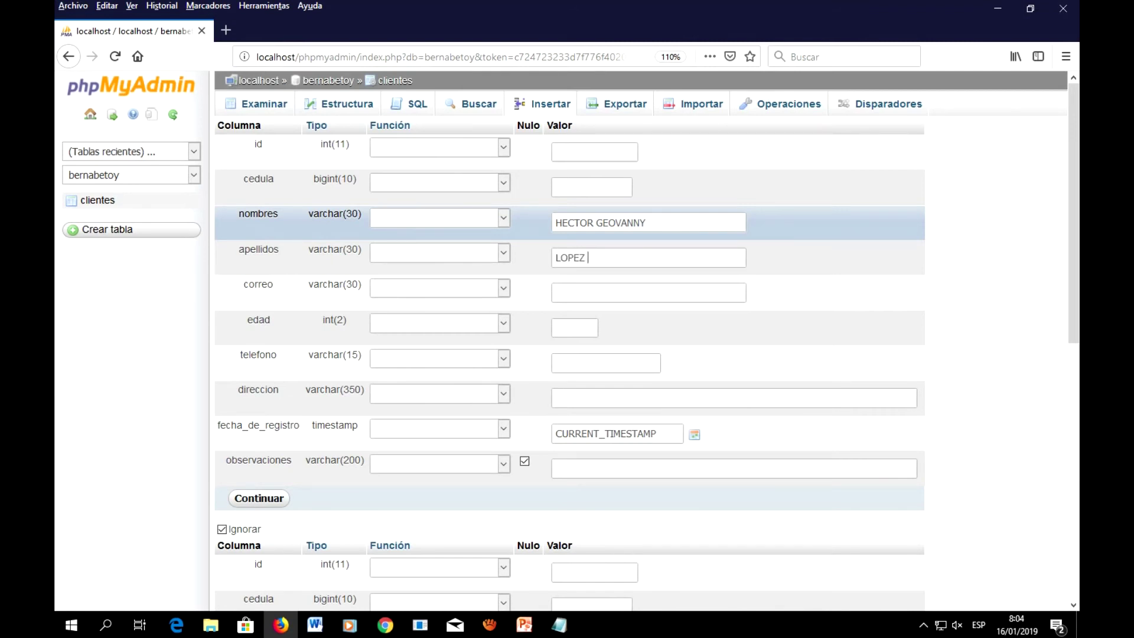
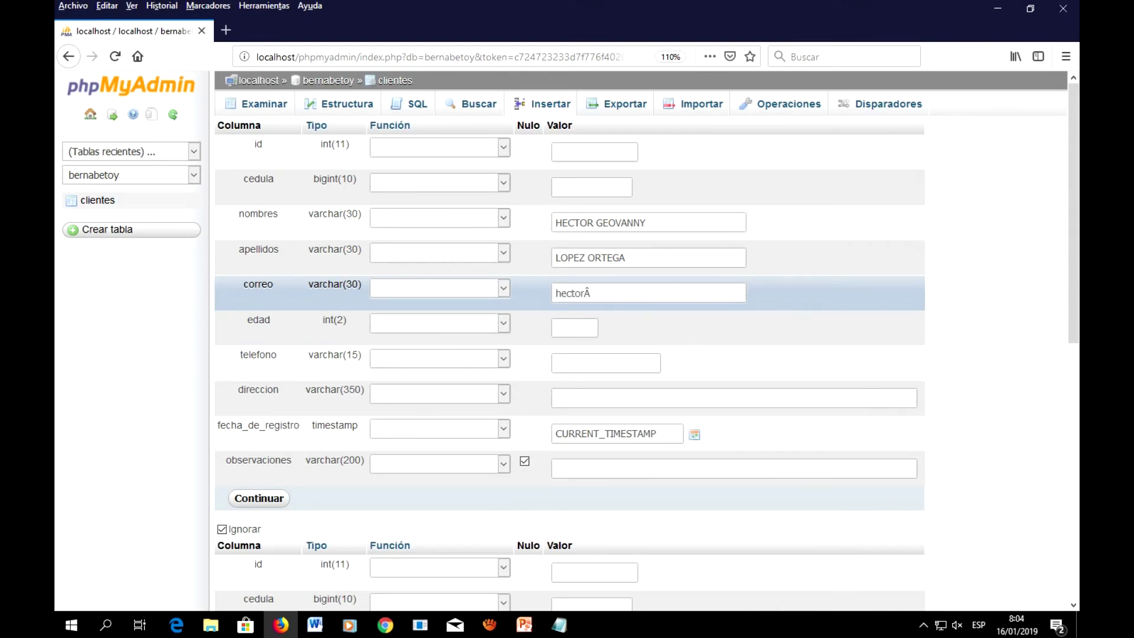
Step: Enter the second client's names, surnames, e-mail, age 15, phone and corrected address, then submit
{"action": "key", "text": "Tab"}
{"action": "type", "text": "15"}
{"action": "key", "text": "Tab"}
{"action": "type", "text": "A"}
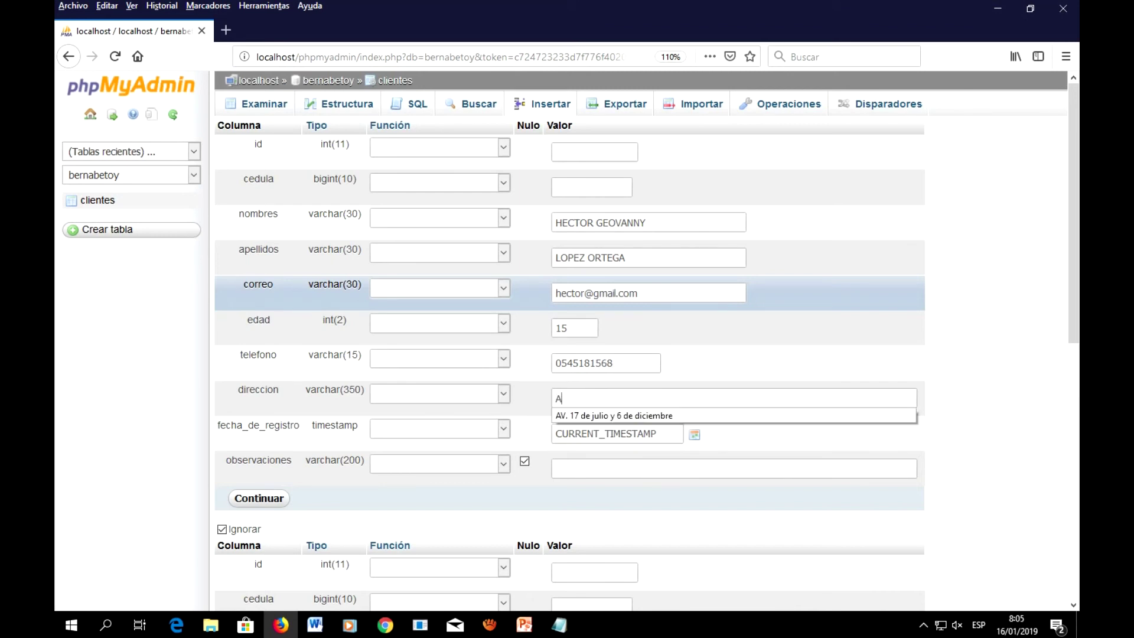
{"action": "type", "text": "v. 6 de diuciembr"}
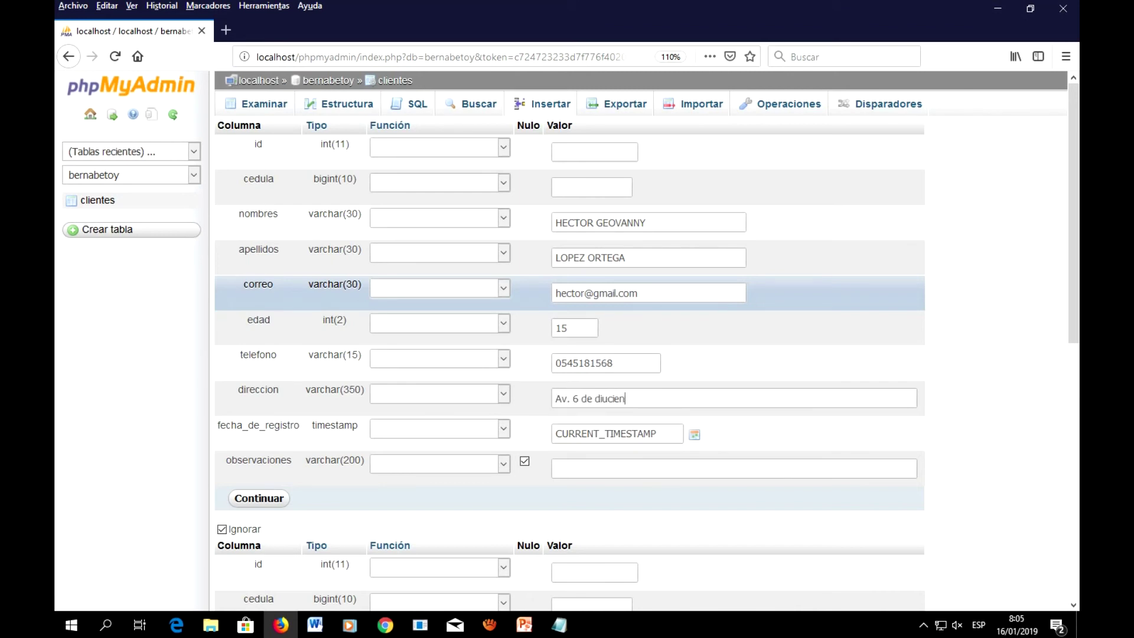
{"action": "key", "text": "BackSpace"}
{"action": "key", "text": "BackSpace"}
{"action": "key", "text": "BackSpace"}
{"action": "key", "text": "BackSpace"}
{"action": "key", "text": "BackSpace"}
{"action": "key", "text": "BackSpace"}
{"action": "key", "text": "BackSpace"}
{"action": "type", "text": "ciembre"}
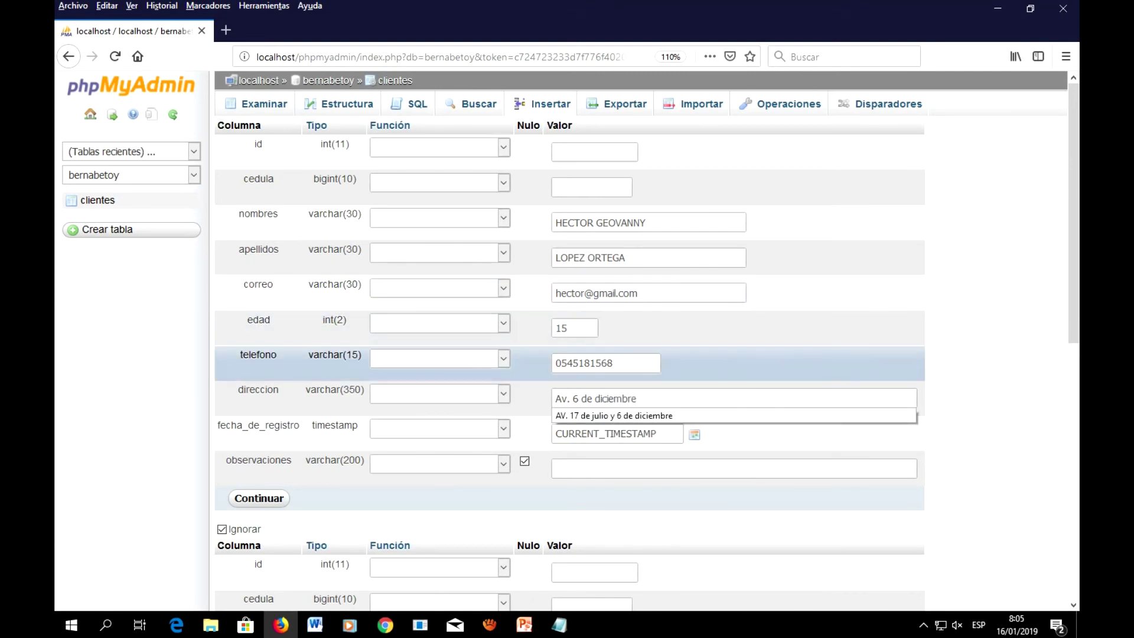
{"action": "left_click", "coordinate": [755, 336]}
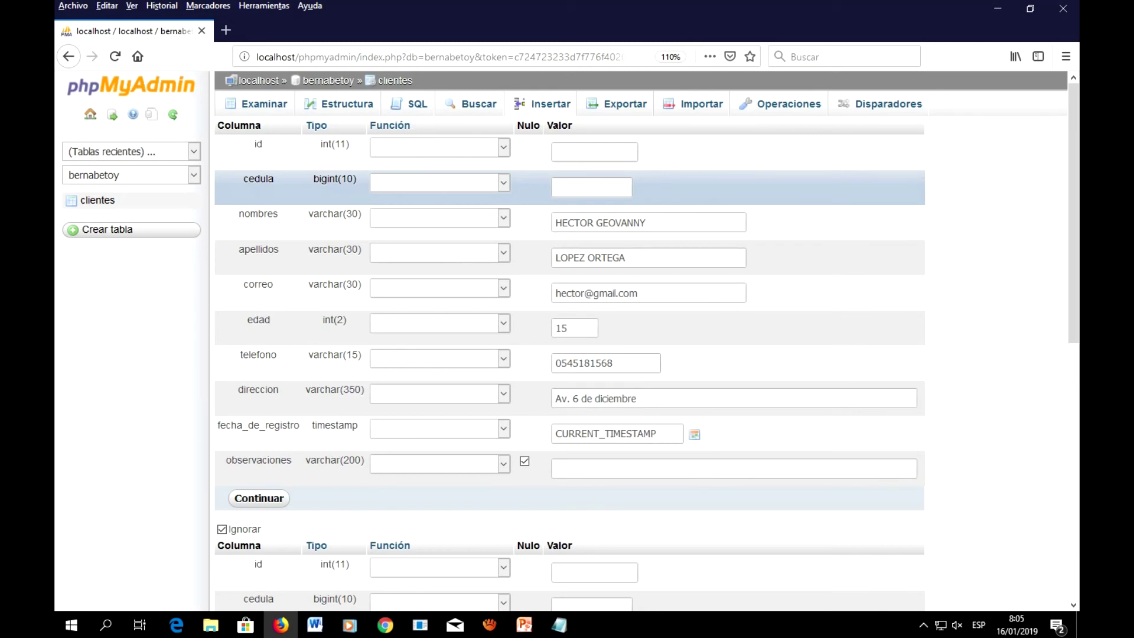
{"action": "left_click", "coordinate": [258, 497]}
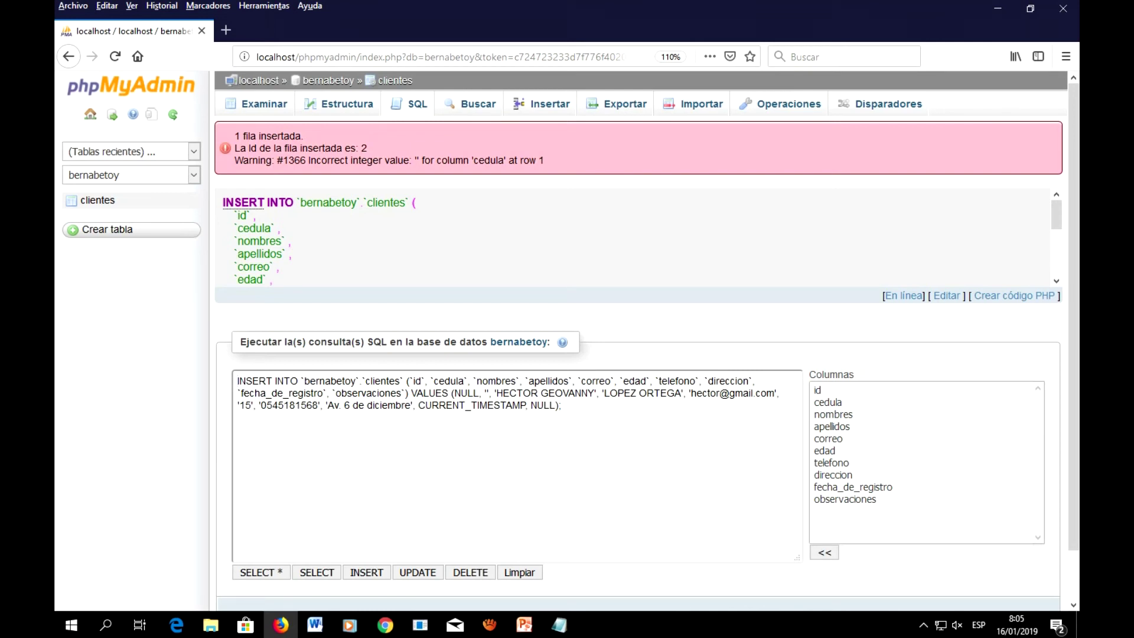
Step: Review the cedula warning on the second insert and browse the two clientes rows
{"action": "left_click_drag", "start_coordinate": [469, 160], "coordinate": [497, 160]}
{"action": "left_click", "coordinate": [263, 104]}
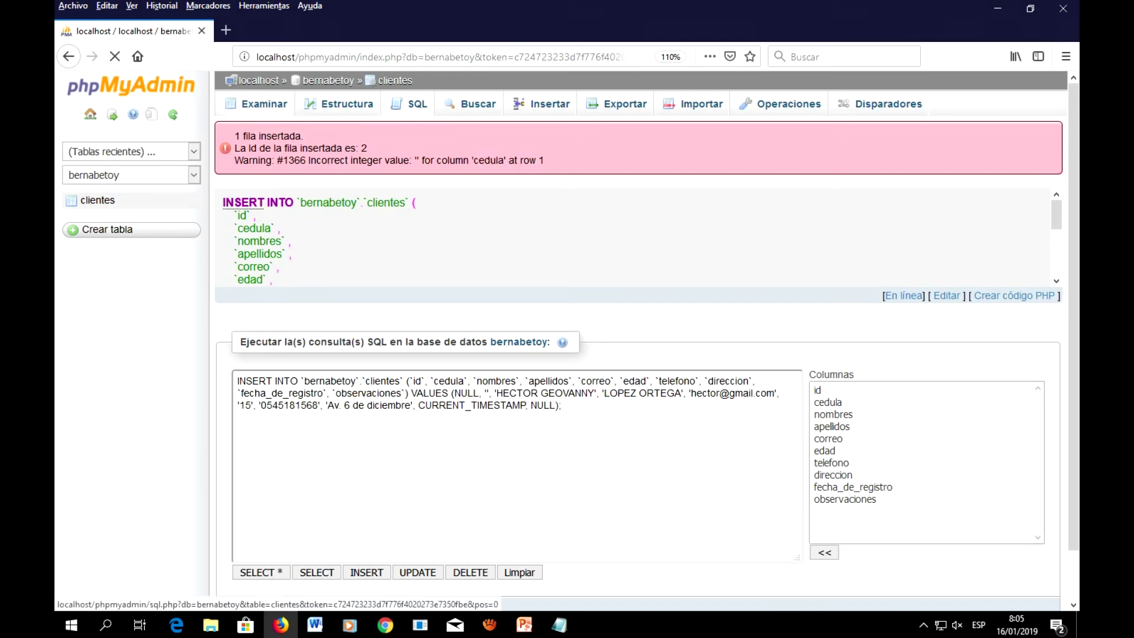